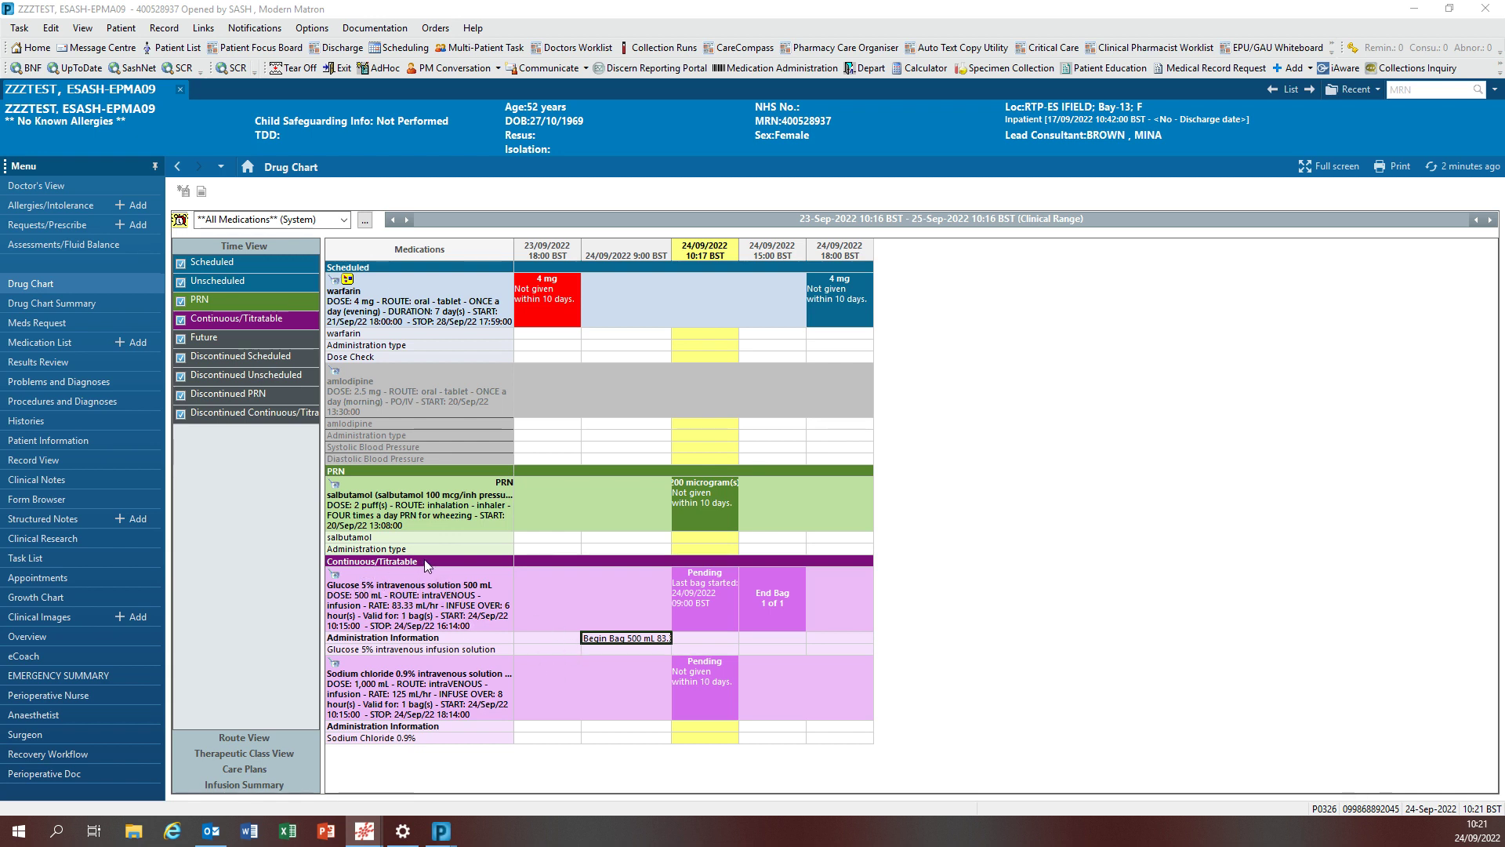
Step: Review the glucose and sodium chloride infusions, widening the 24/09/2022 9:00 column to read the glucose Begin Bag entry
left_click(419, 679)
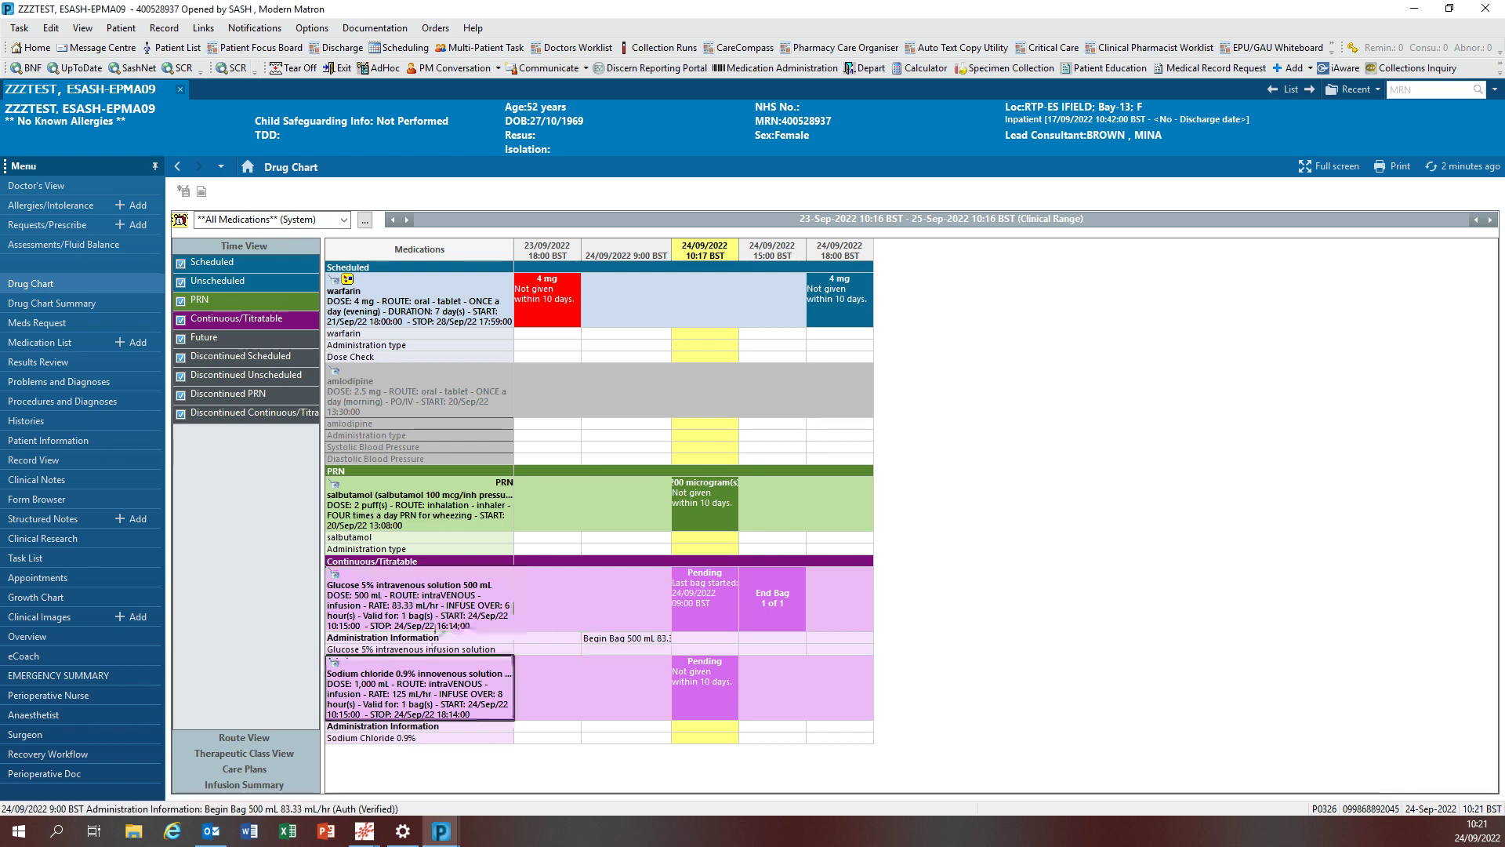
left_click(445, 610)
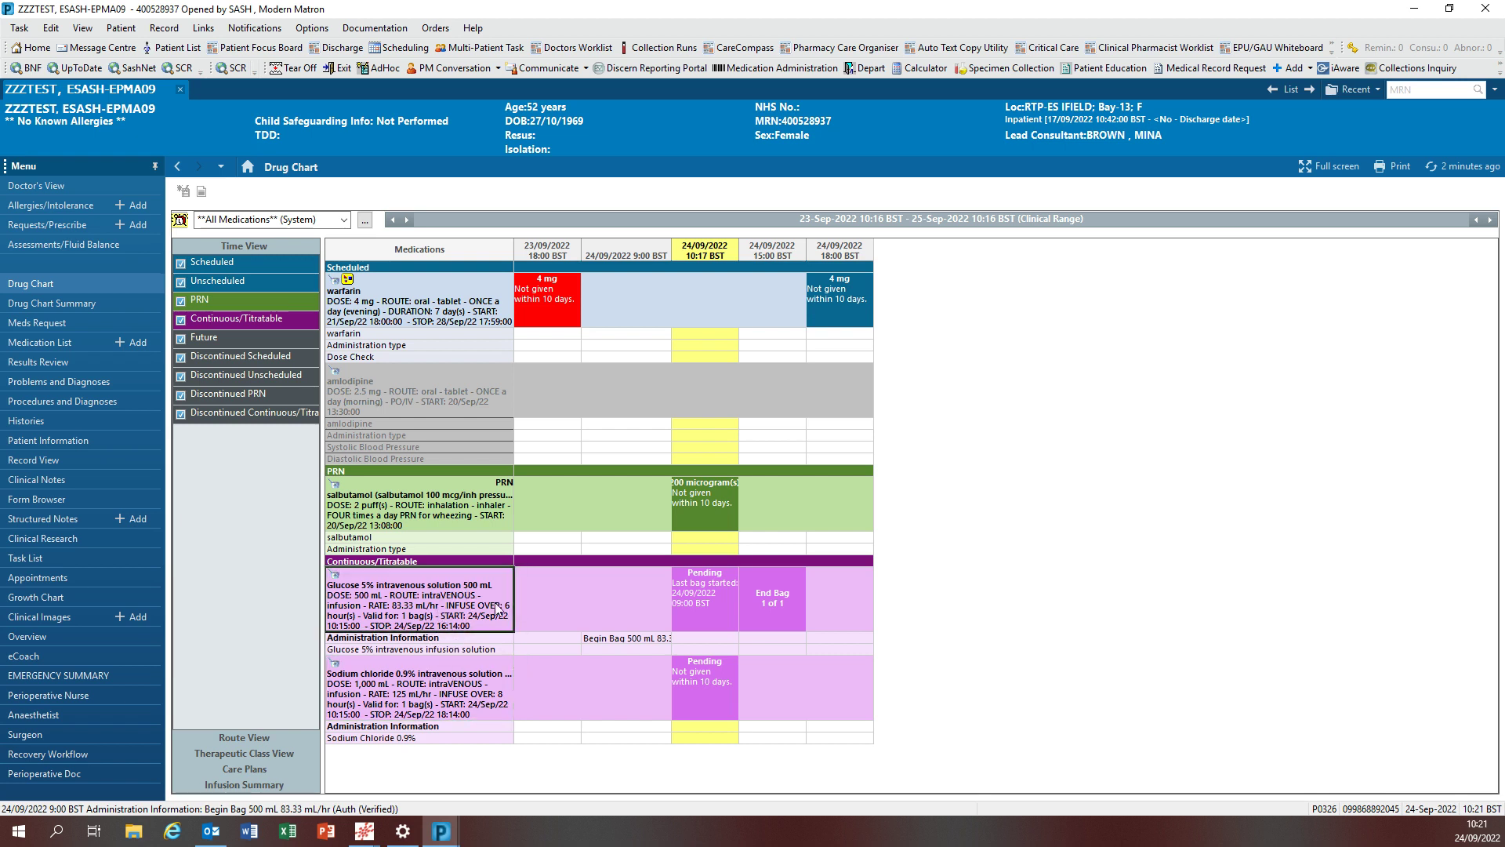
left_click_drag(453, 605, 643, 641)
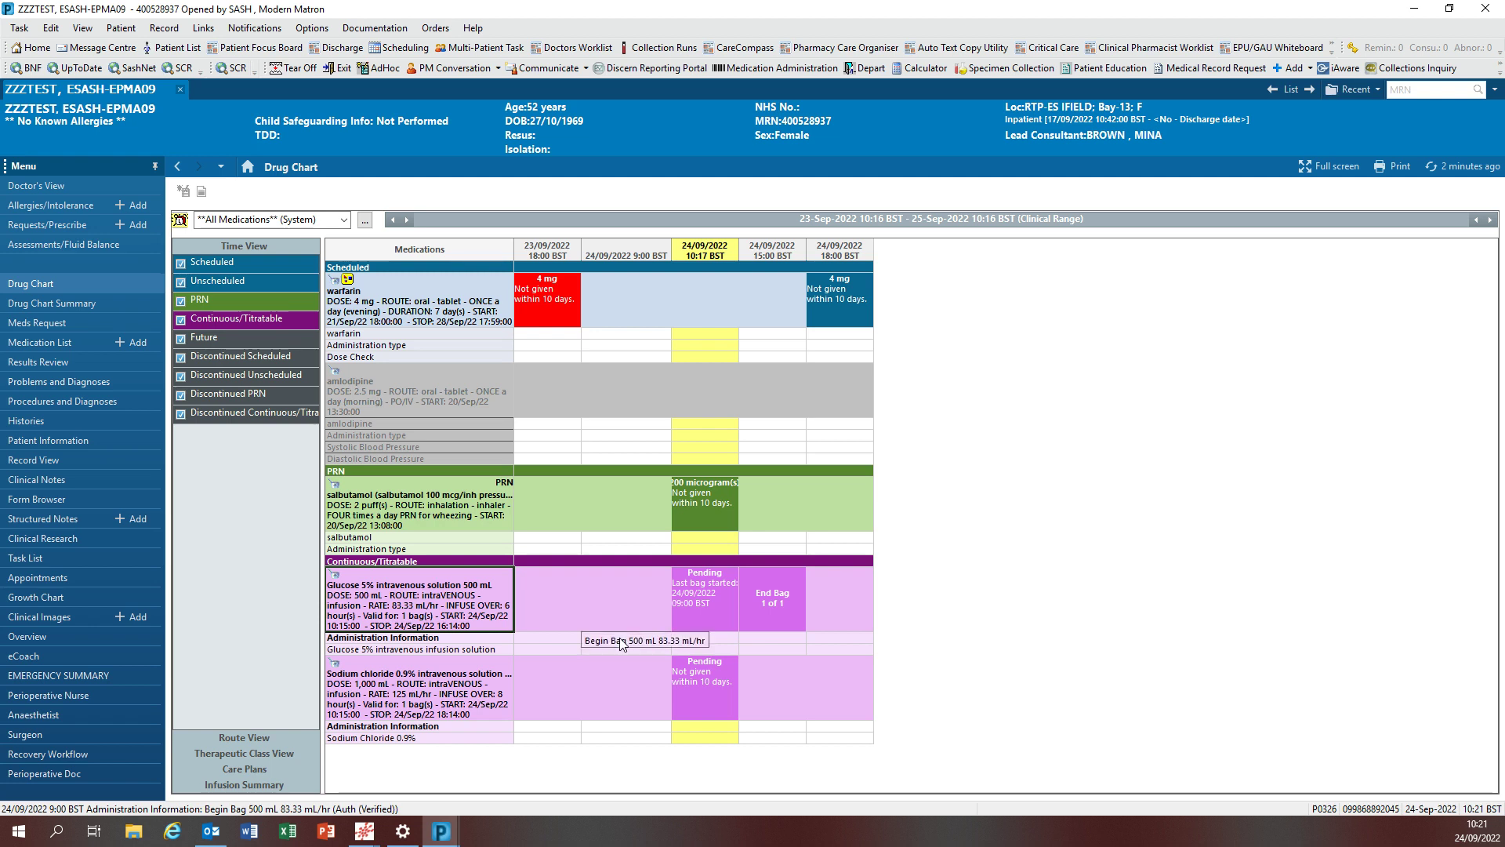
left_click(653, 254)
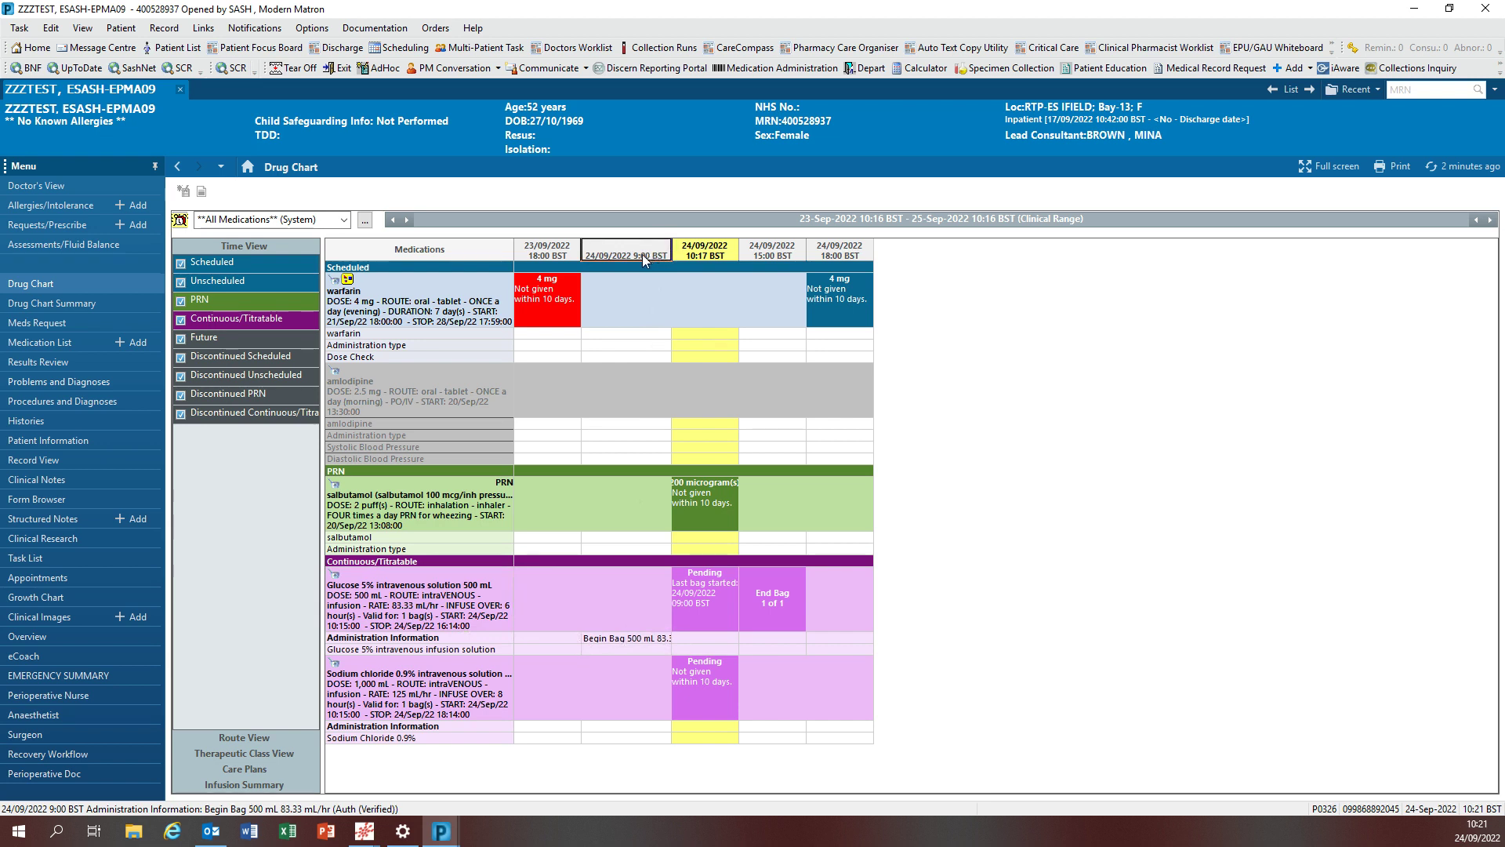
left_click(634, 642)
left_click_drag(672, 249, 745, 249)
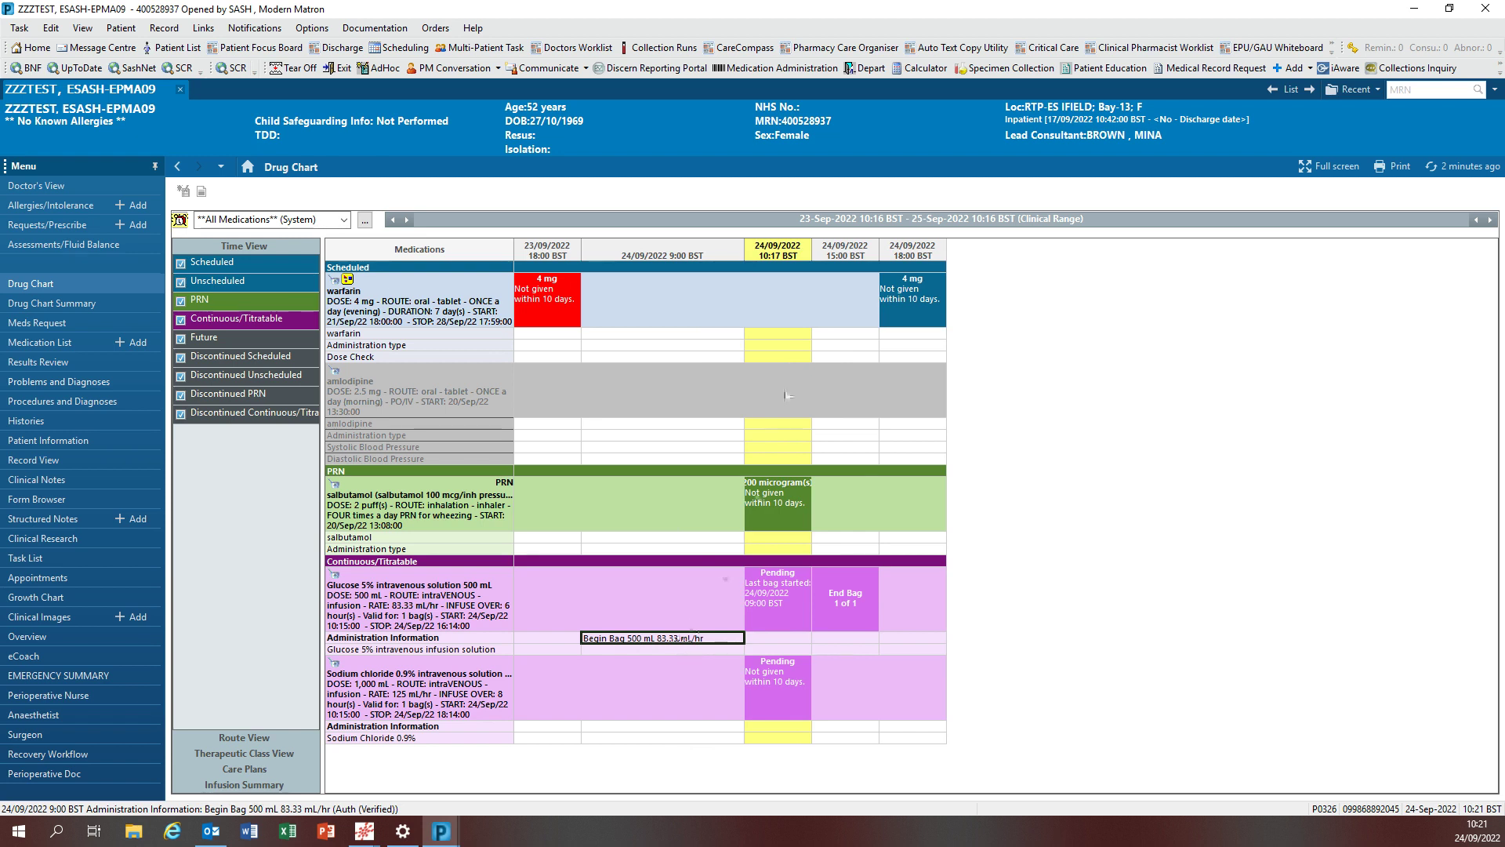
left_click_drag(746, 248, 700, 252)
mouse_move(405, 698)
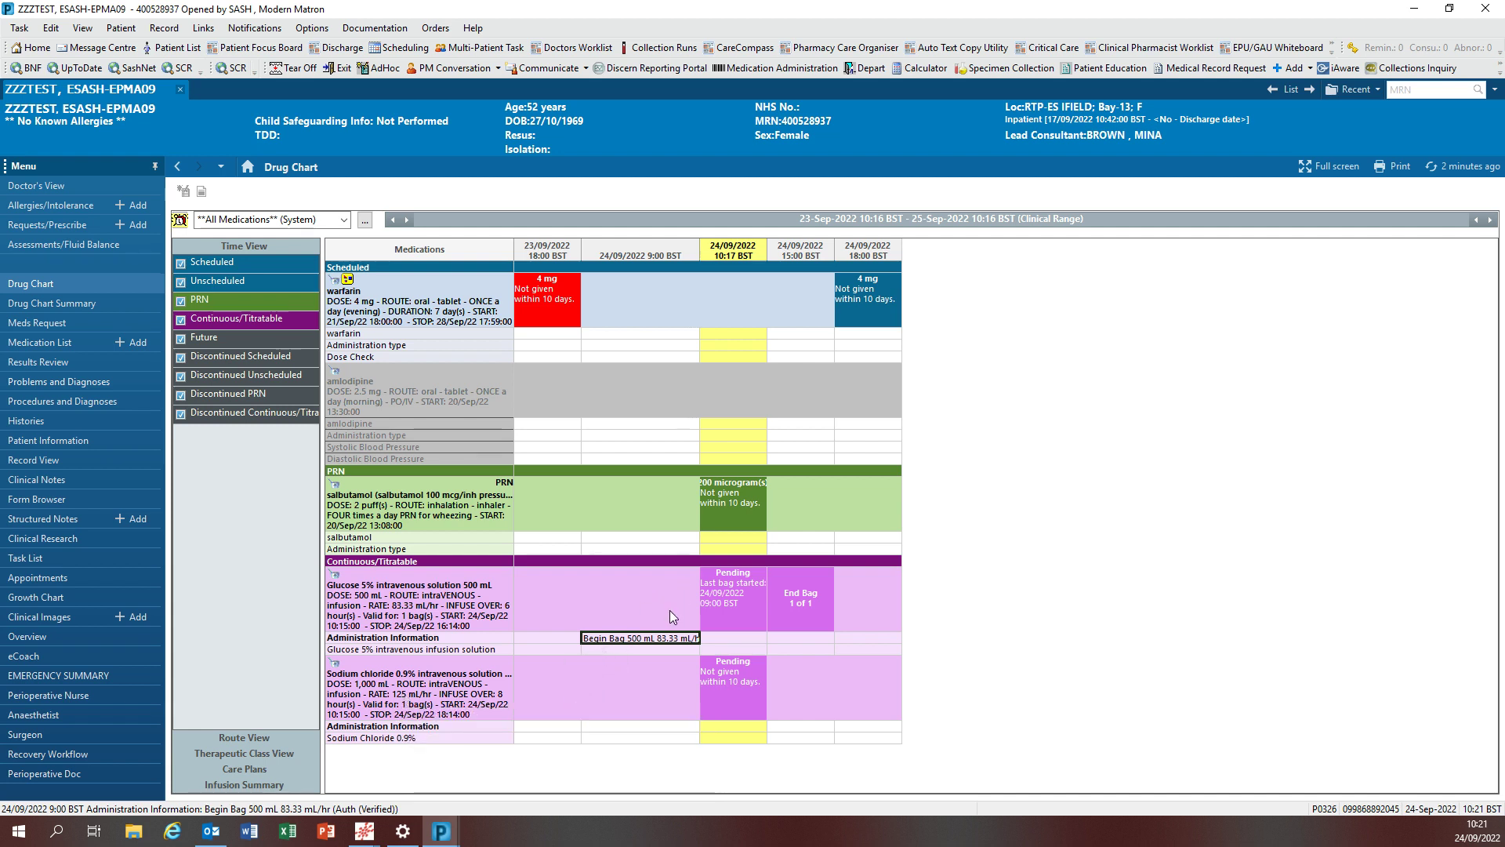
Step: Start a medication administration and override the patient wristband scan with the reason No Scanner Available
left_click(788, 69)
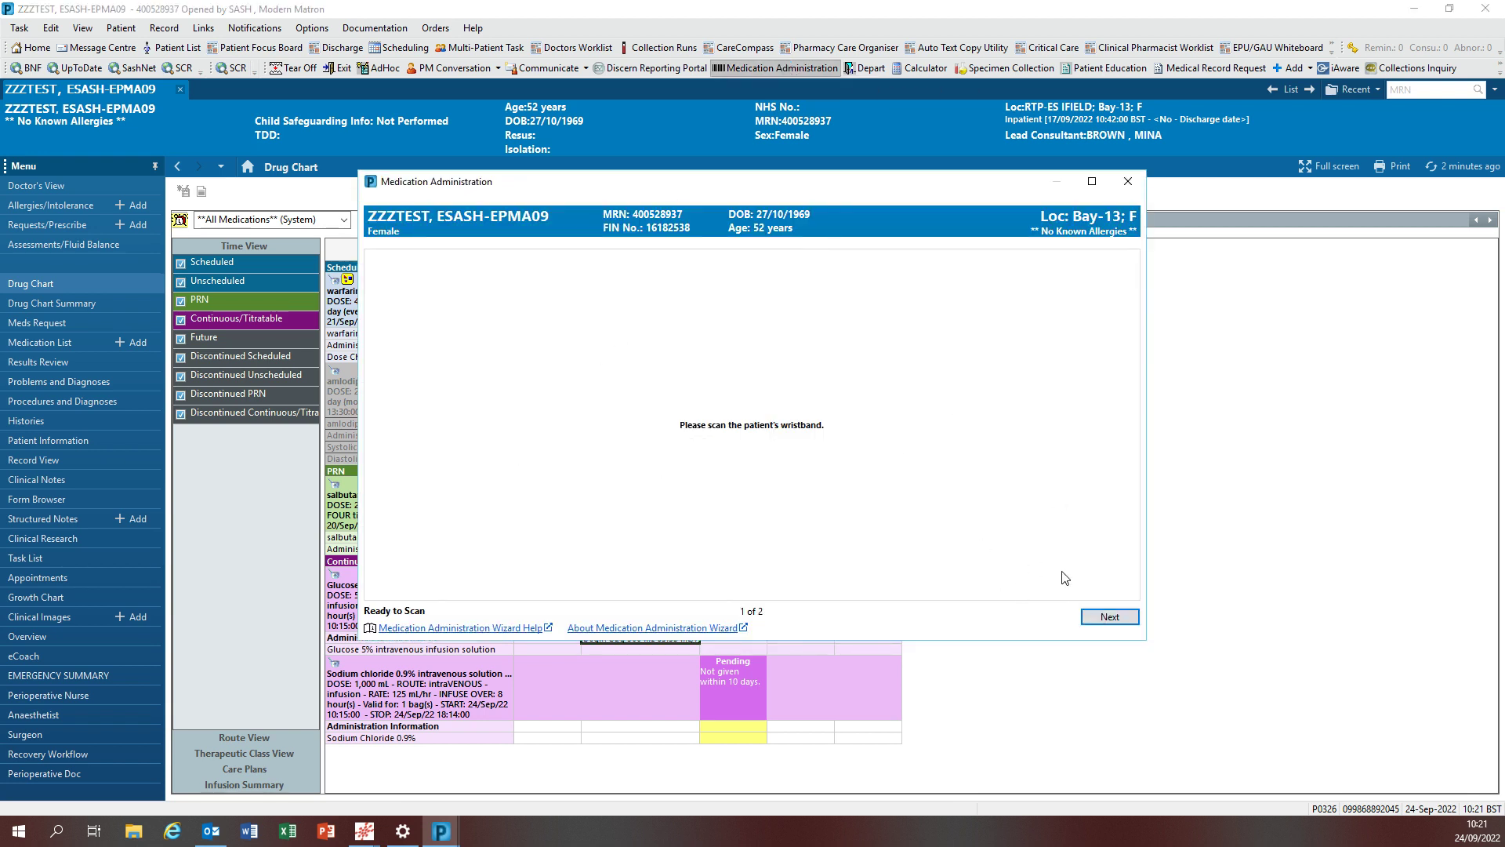
left_click(1105, 623)
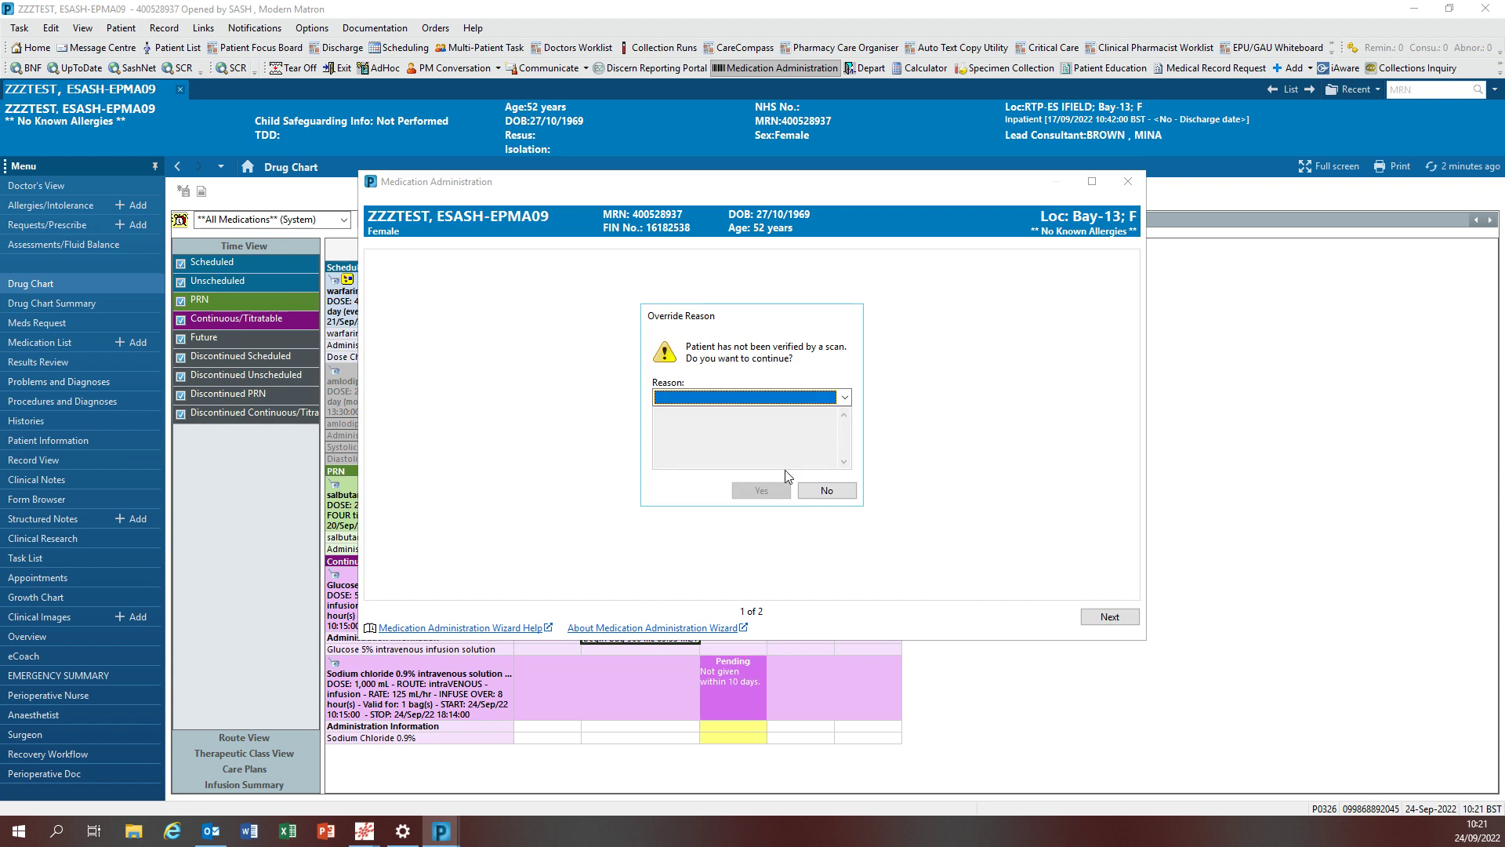
left_click(844, 398)
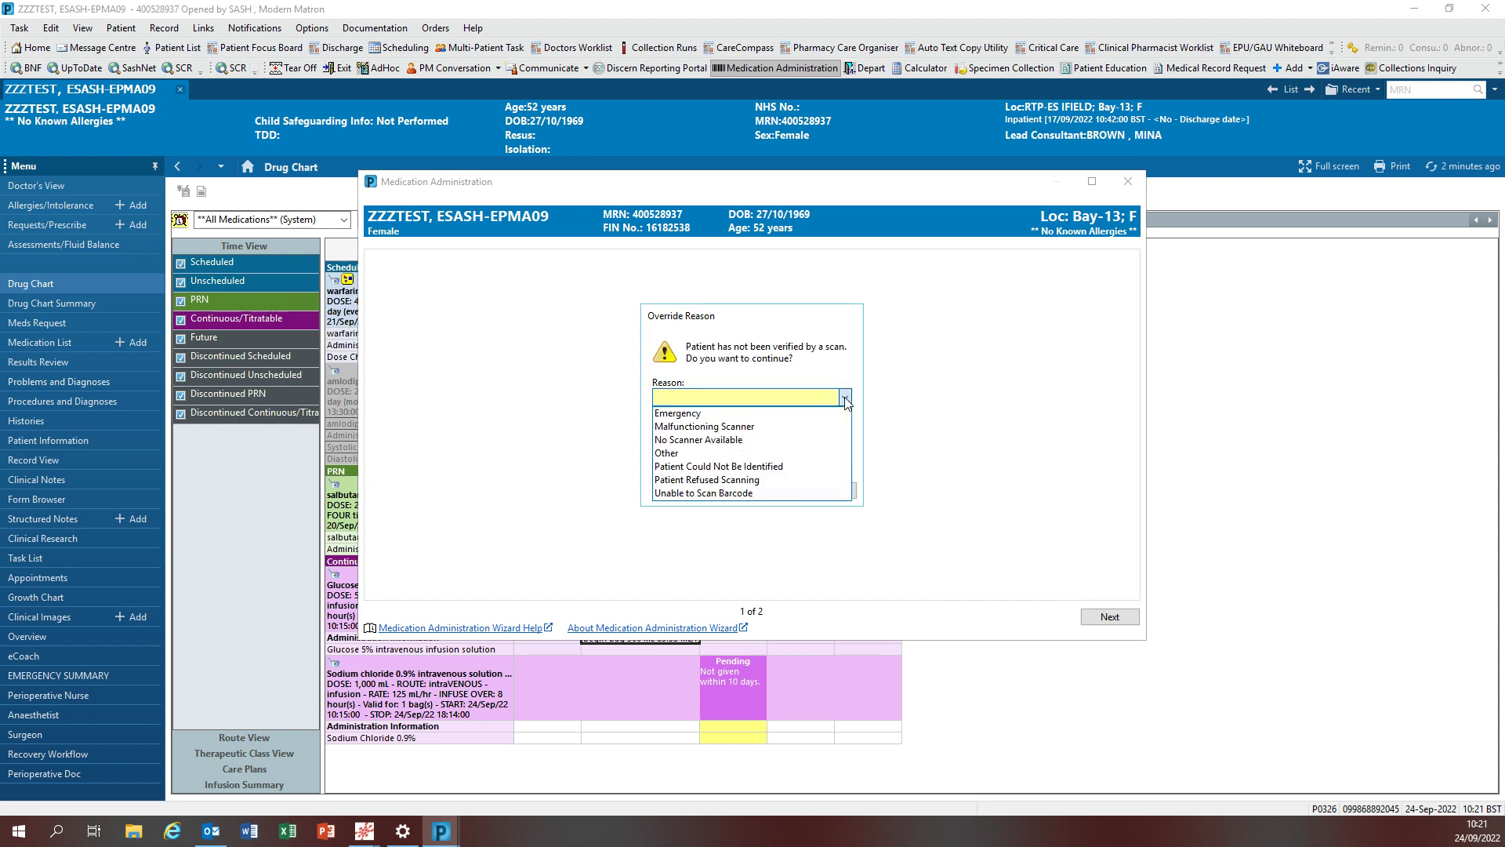
left_click(700, 440)
left_click(782, 492)
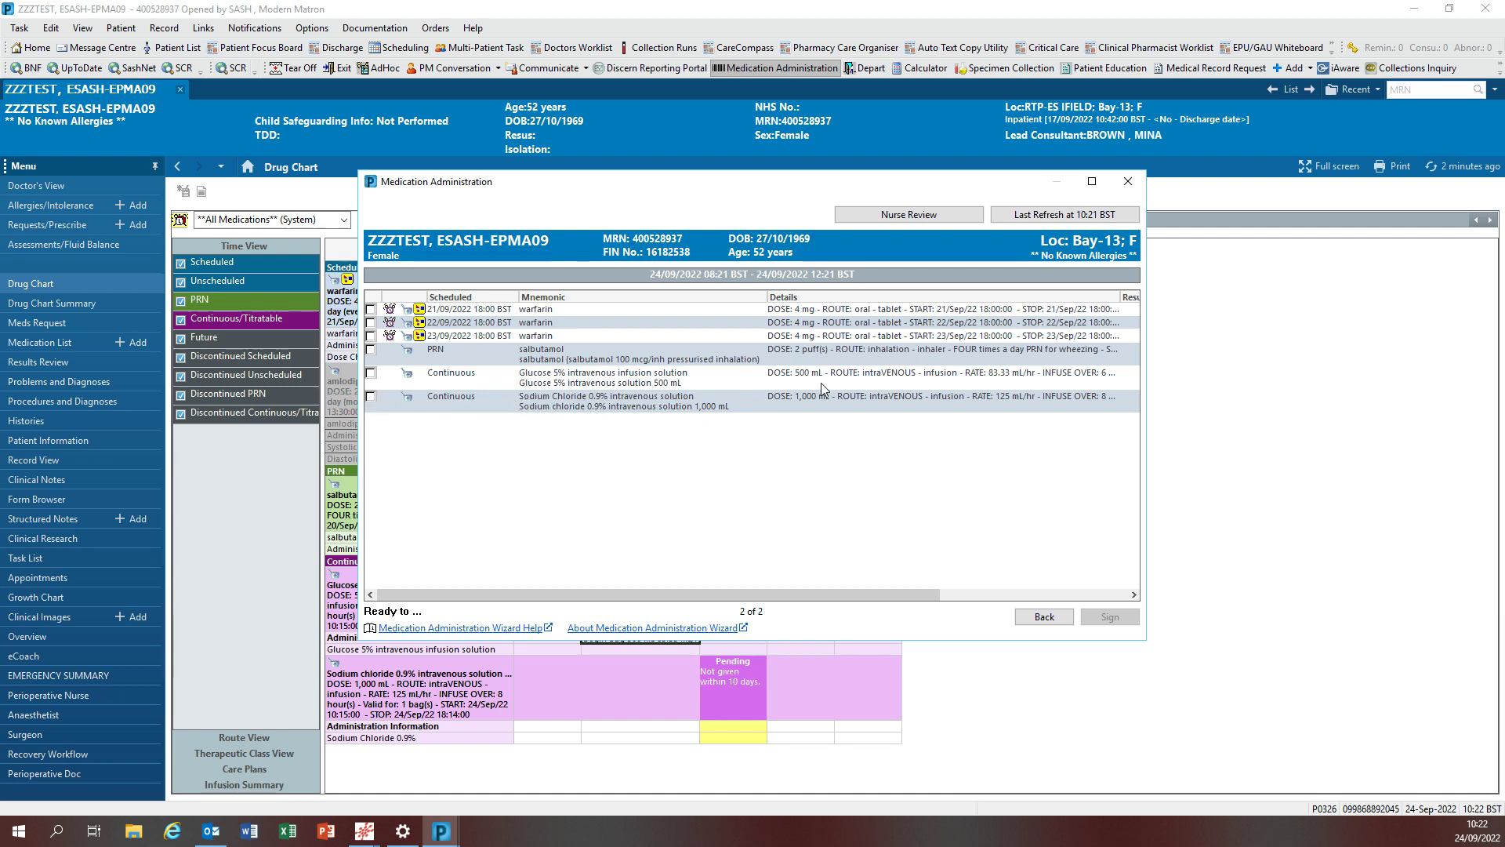
Step: Select the continuous Sodium Chloride 0.9% infusion and override its medication scan with the reason Non-Barcoded Medication
left_click(371, 397)
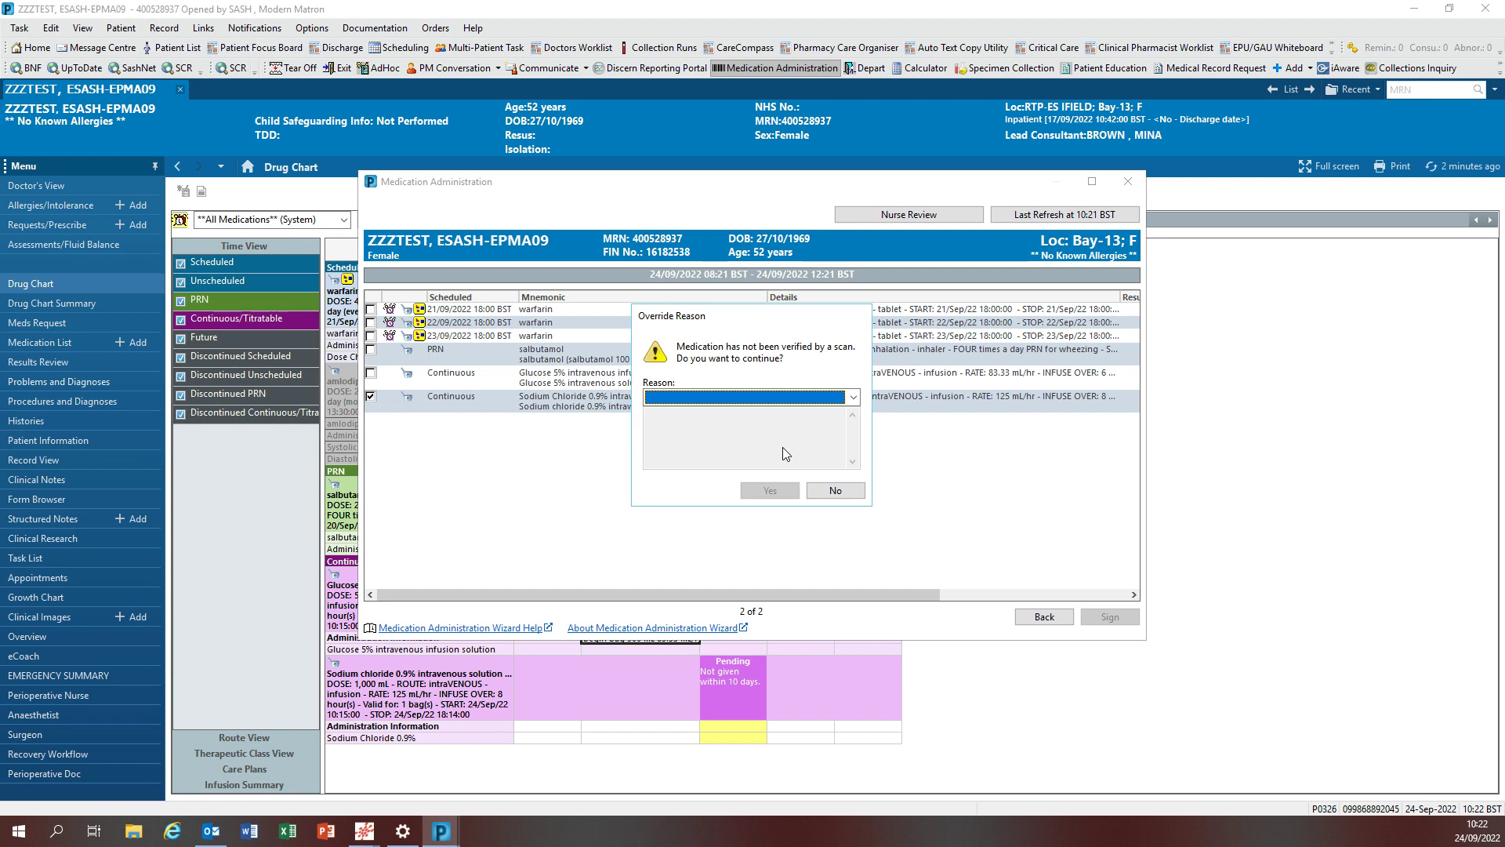
left_click(854, 398)
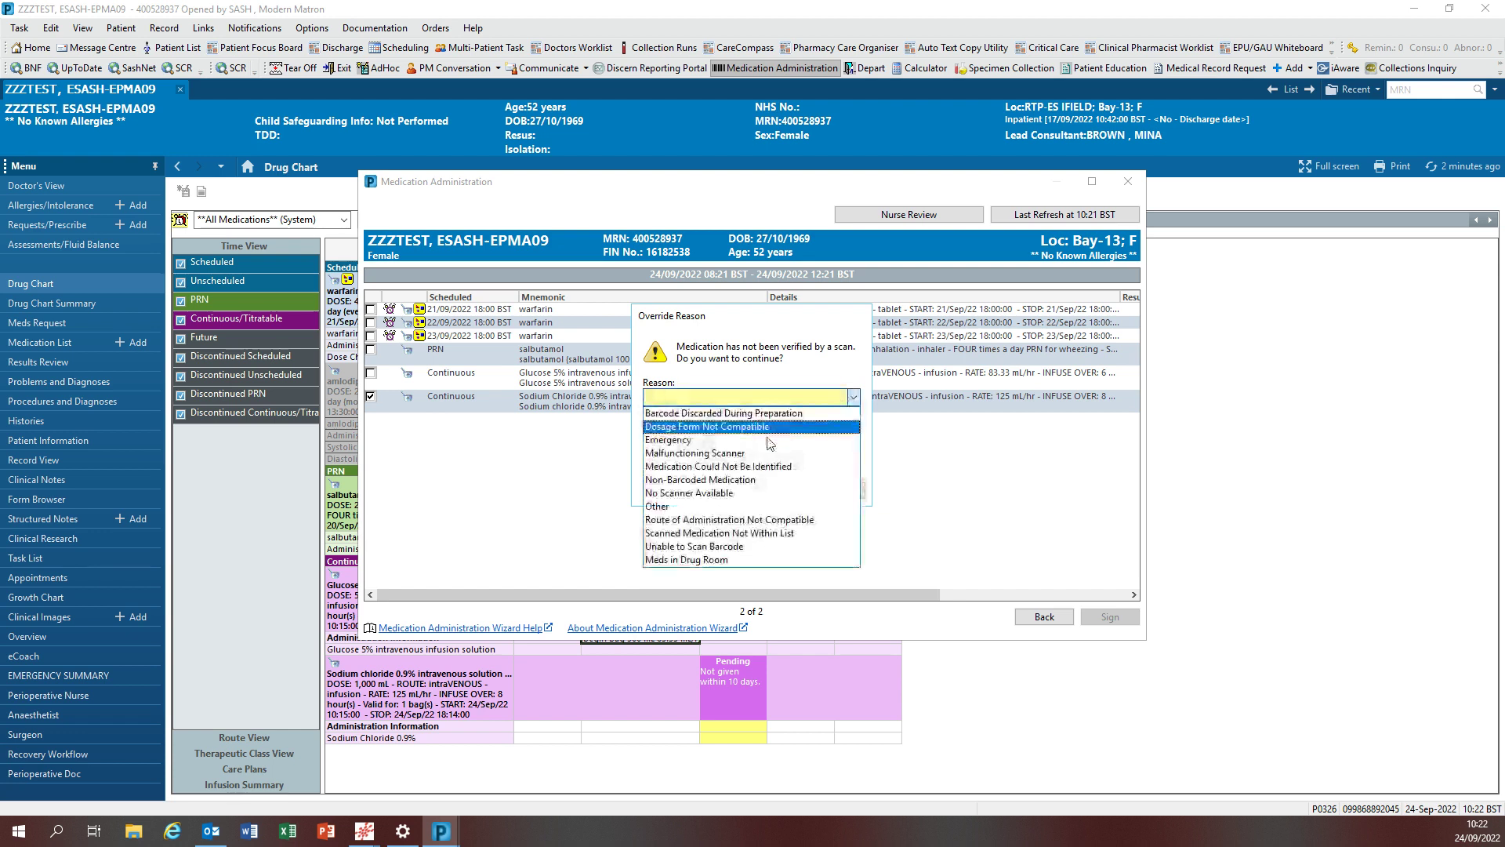
left_click(753, 480)
left_click(770, 490)
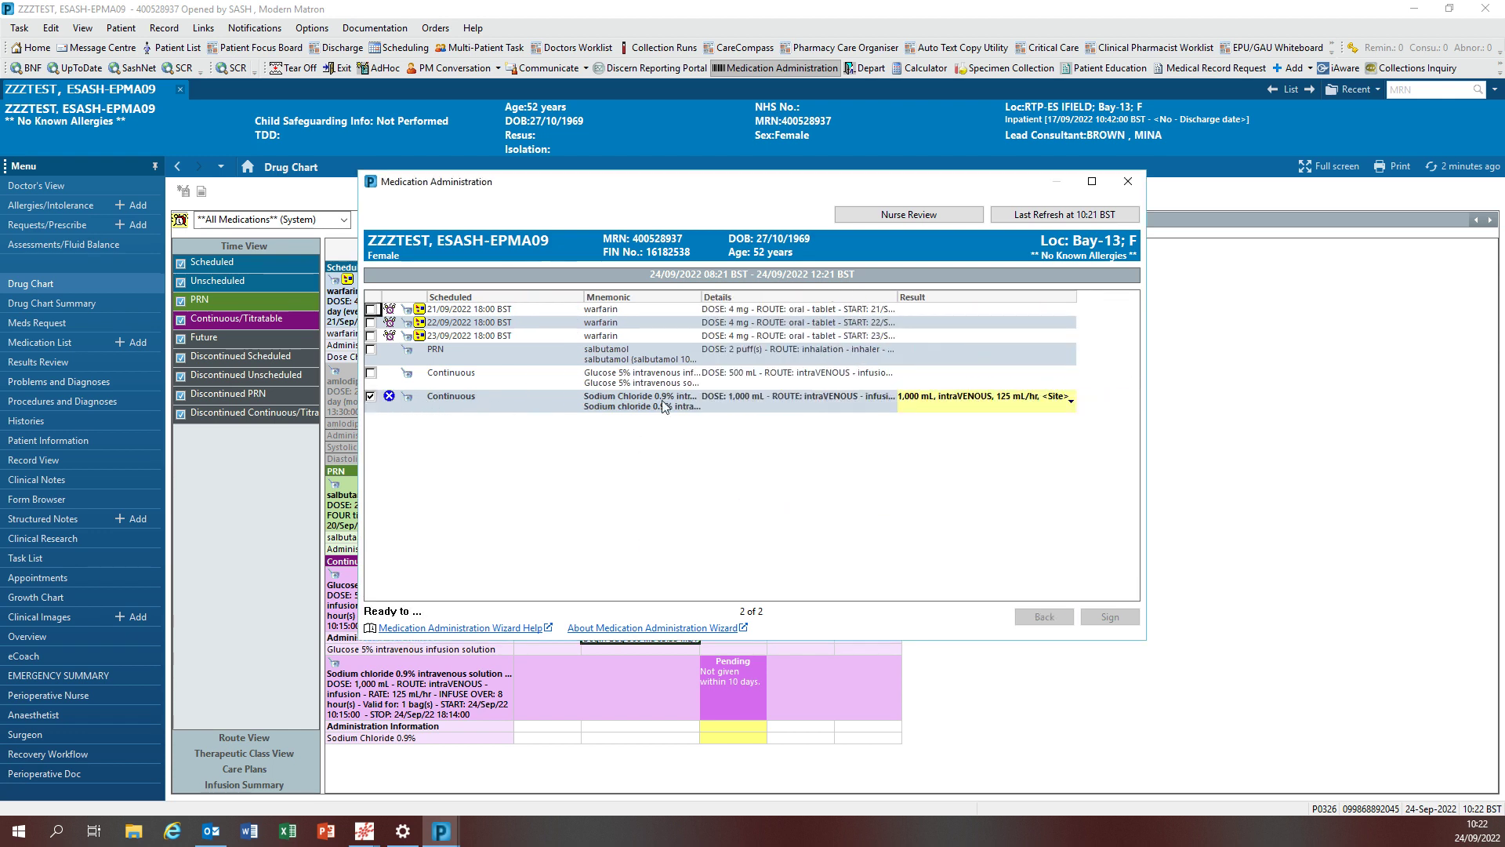
Step: Open the sodium chloride bag's administration details and assign the witness found under the user name NURSE01
double_click(996, 406)
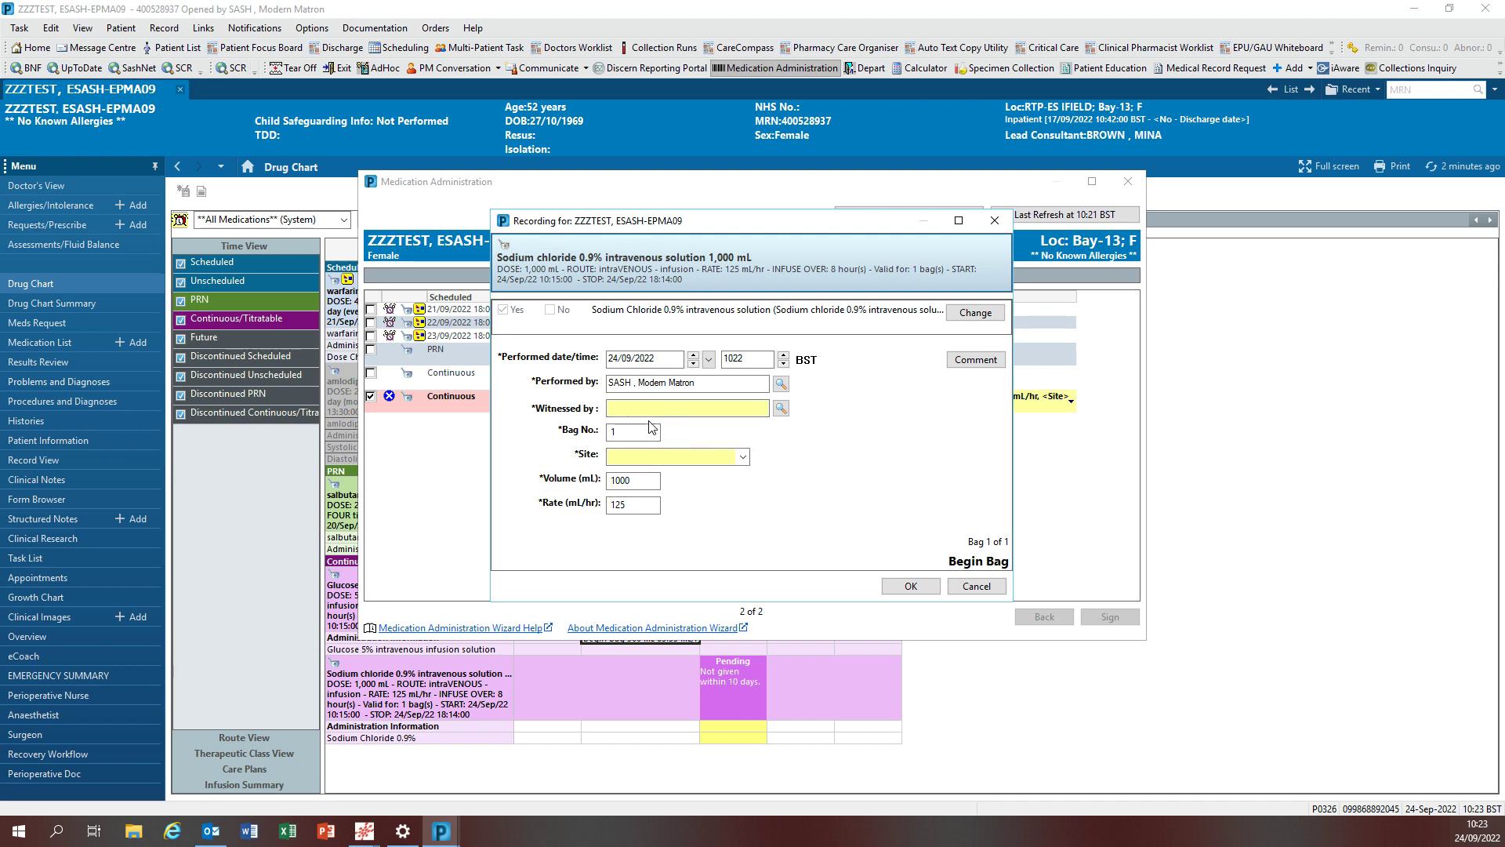
left_click(721, 408)
left_click(782, 409)
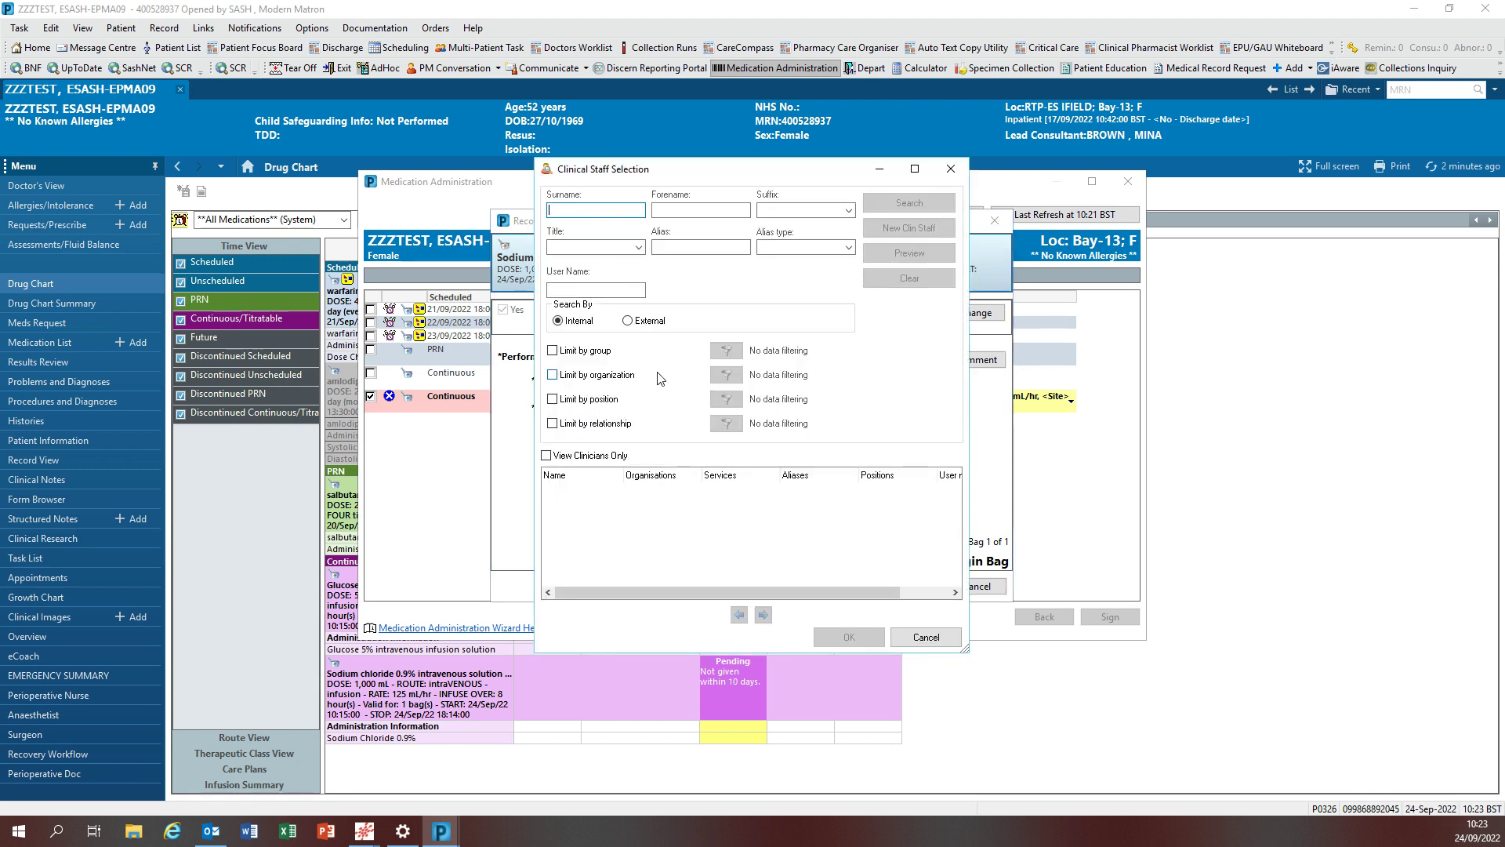
left_click(625, 290)
type("NURSE01")
key("Return")
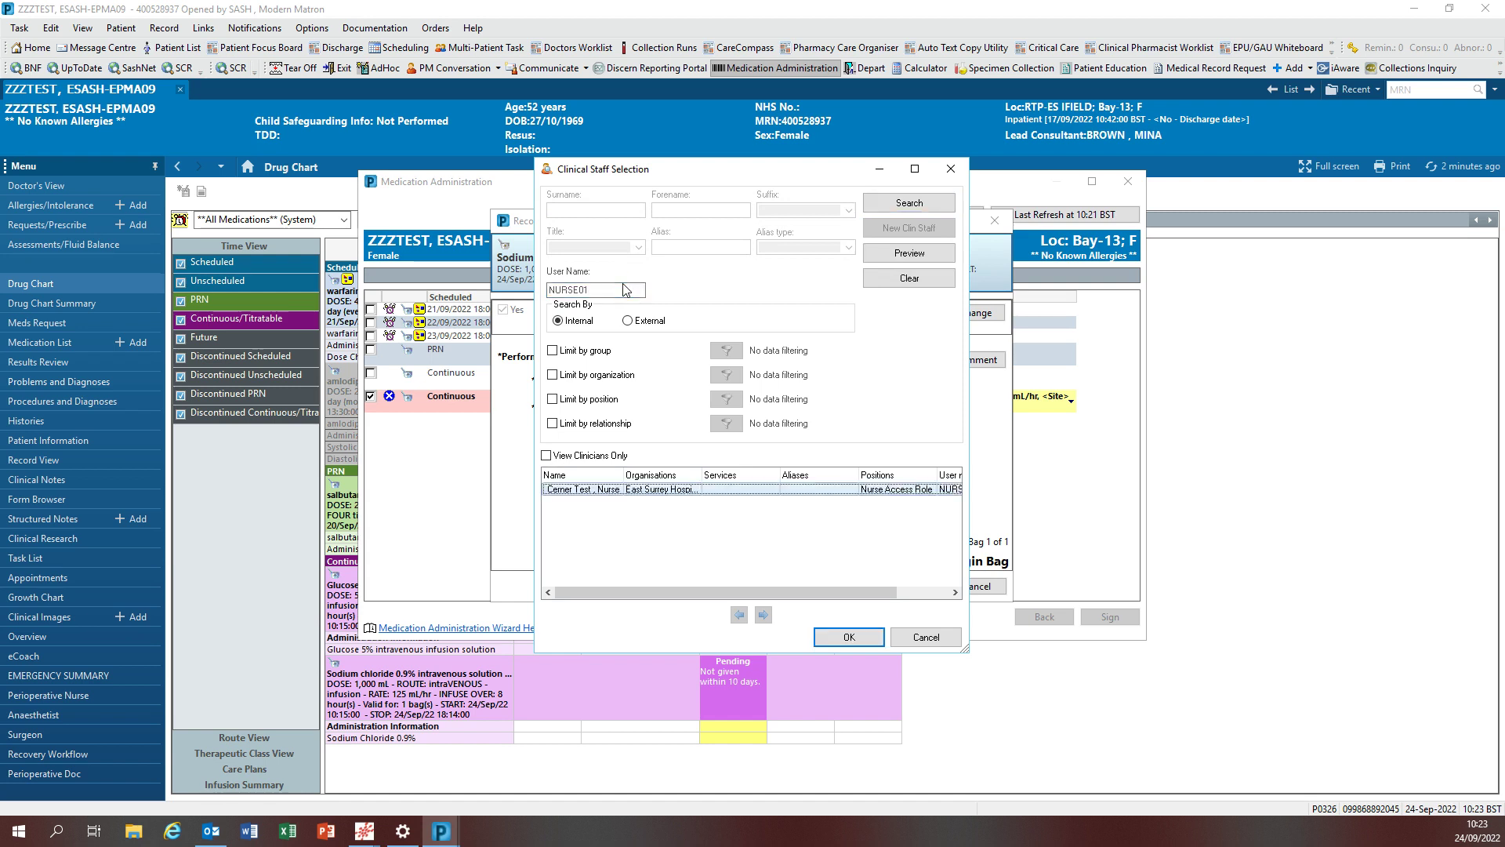
double_click(664, 490)
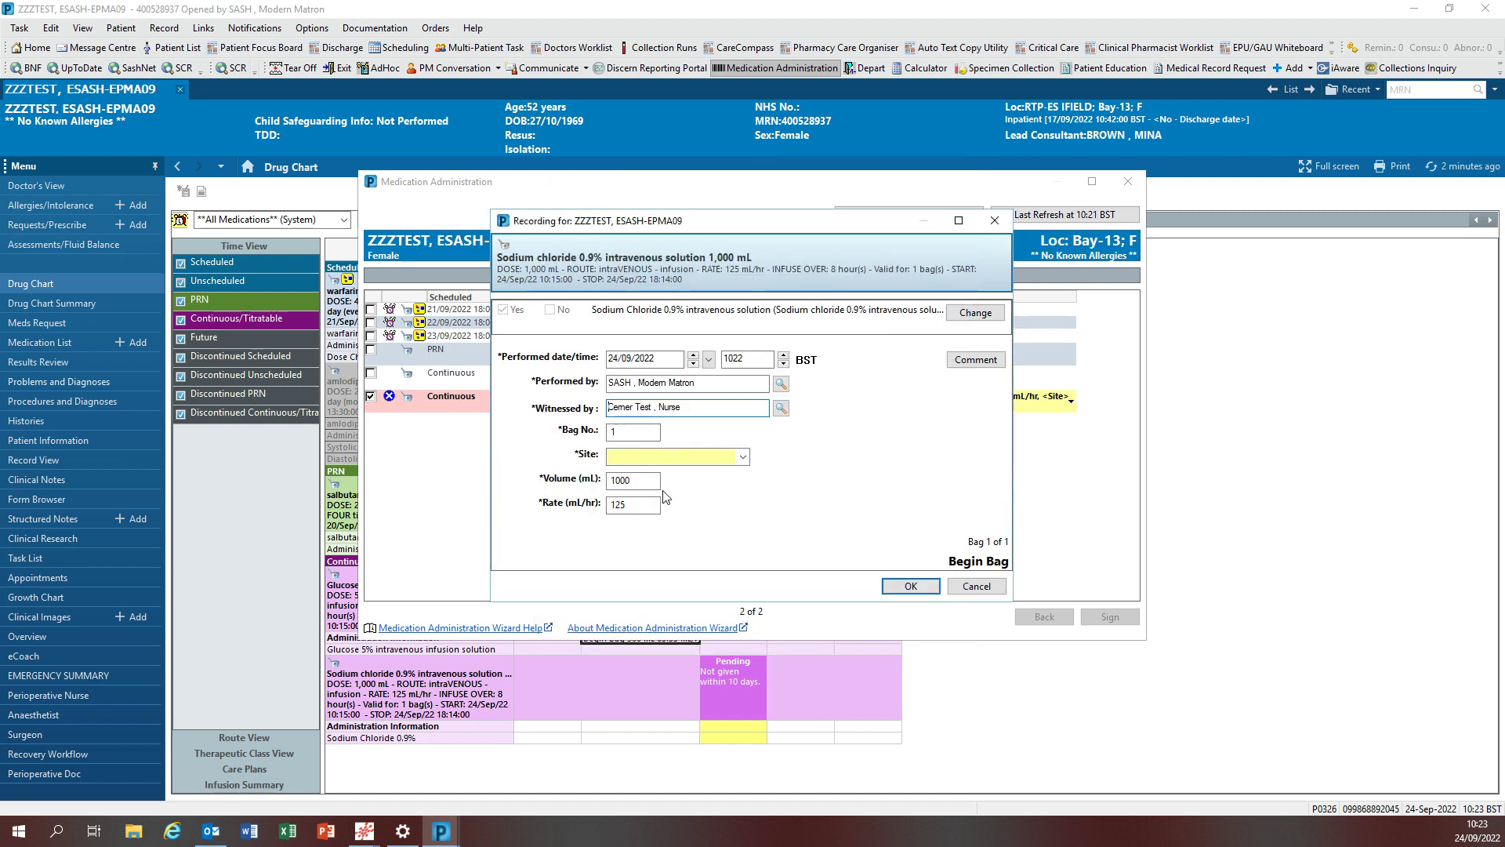
Step: Set the infusion site to intravenous peripheral route and check the volume, rate and comment entries without adding a comment
left_click(743, 458)
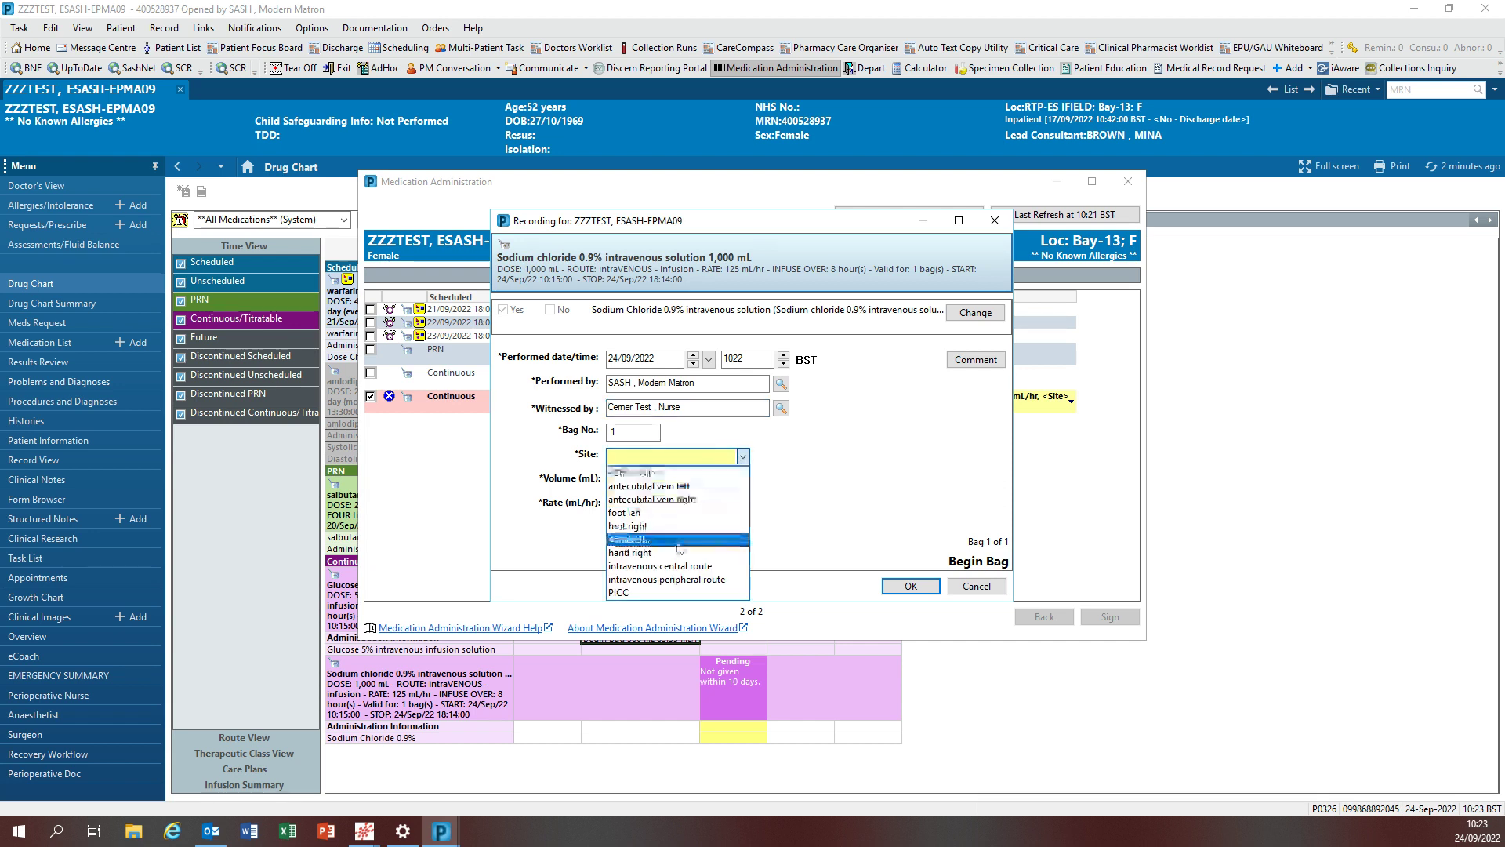
left_click(715, 583)
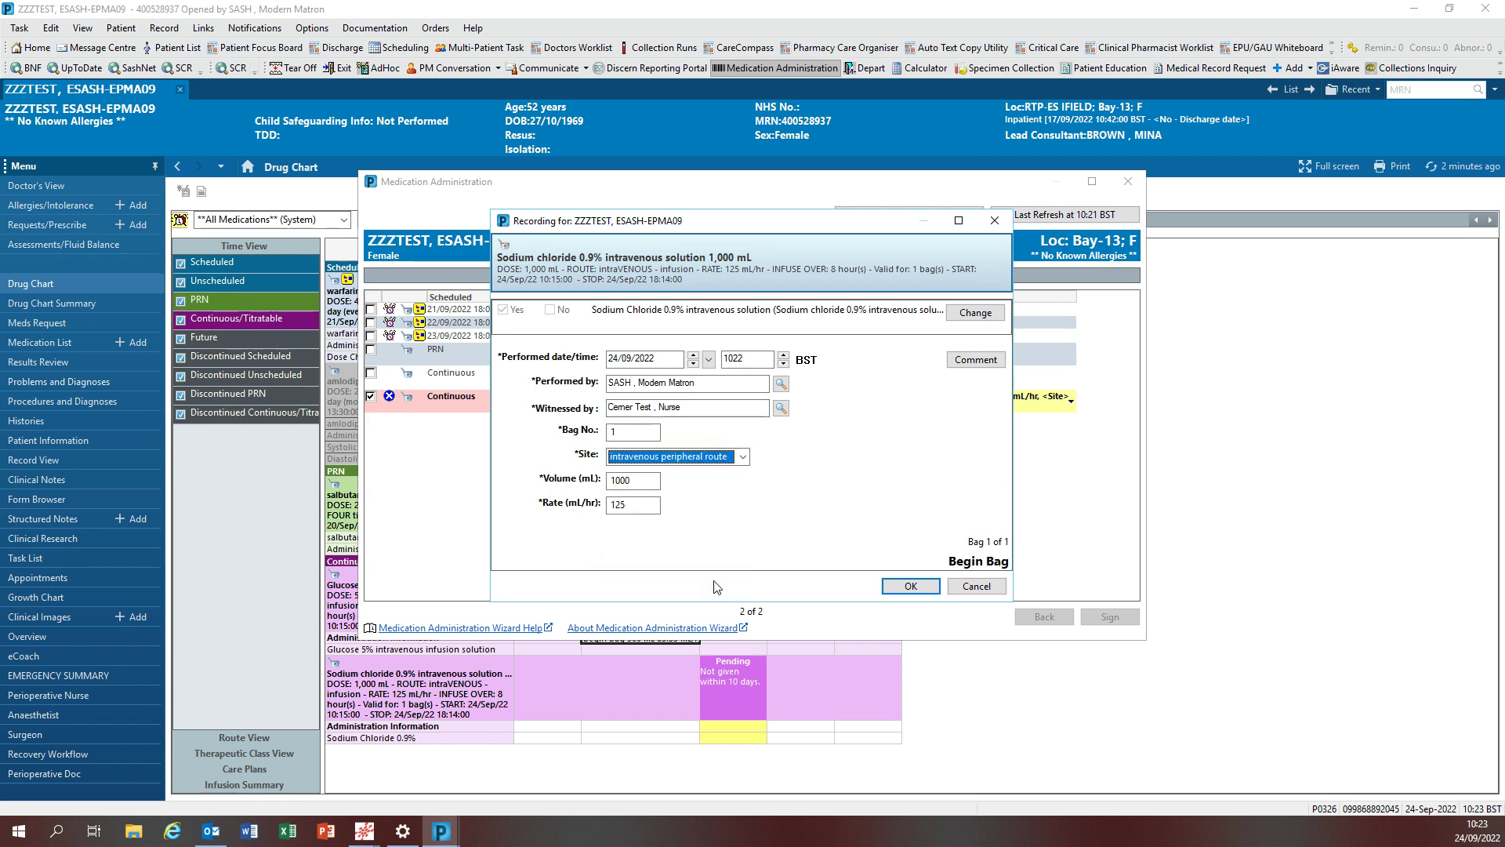
left_click(635, 481)
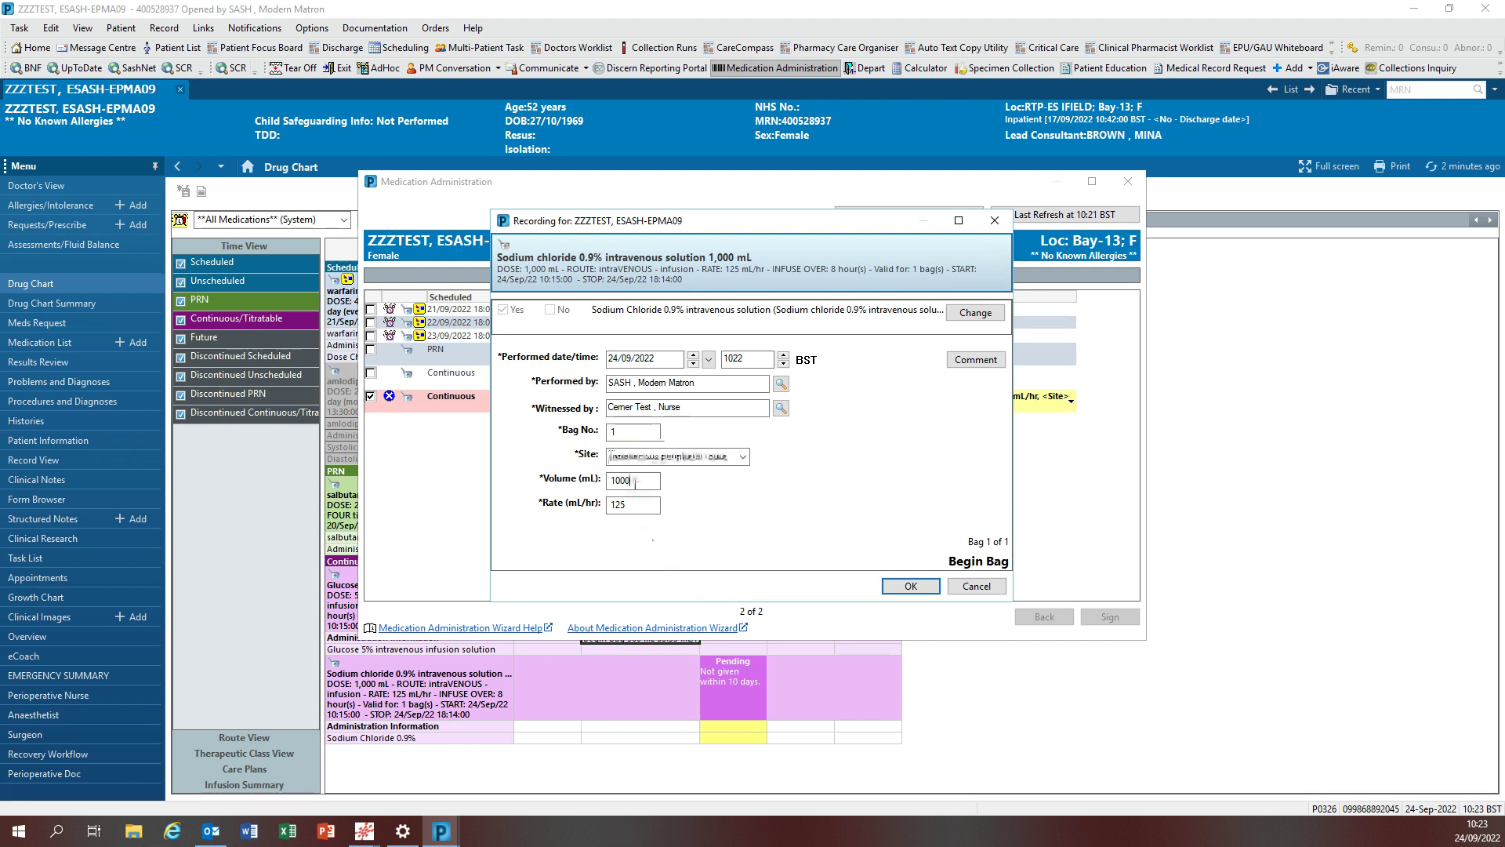
left_click(635, 504)
left_click(970, 360)
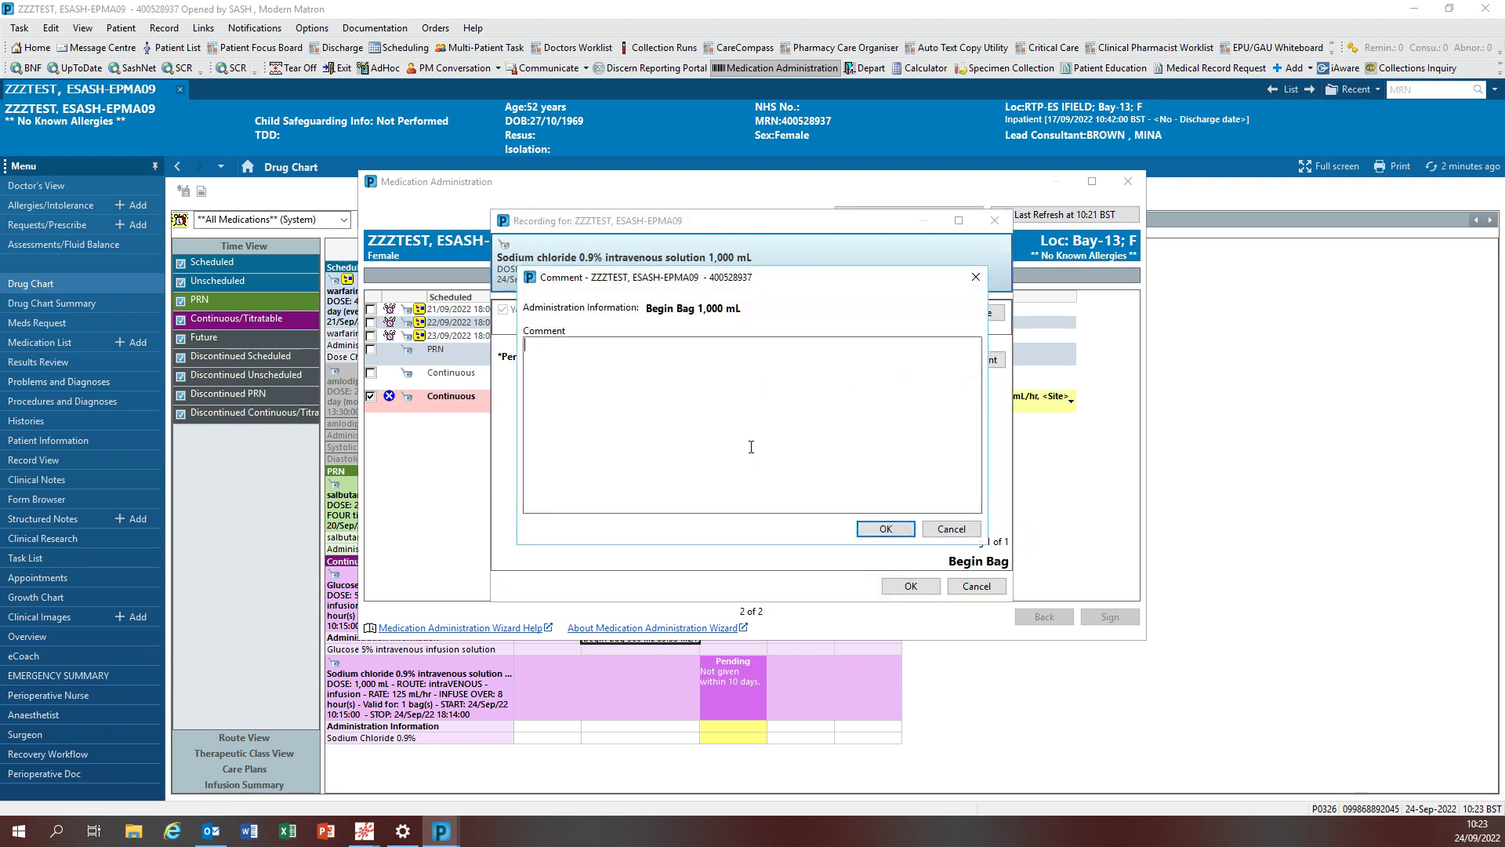
left_click(945, 530)
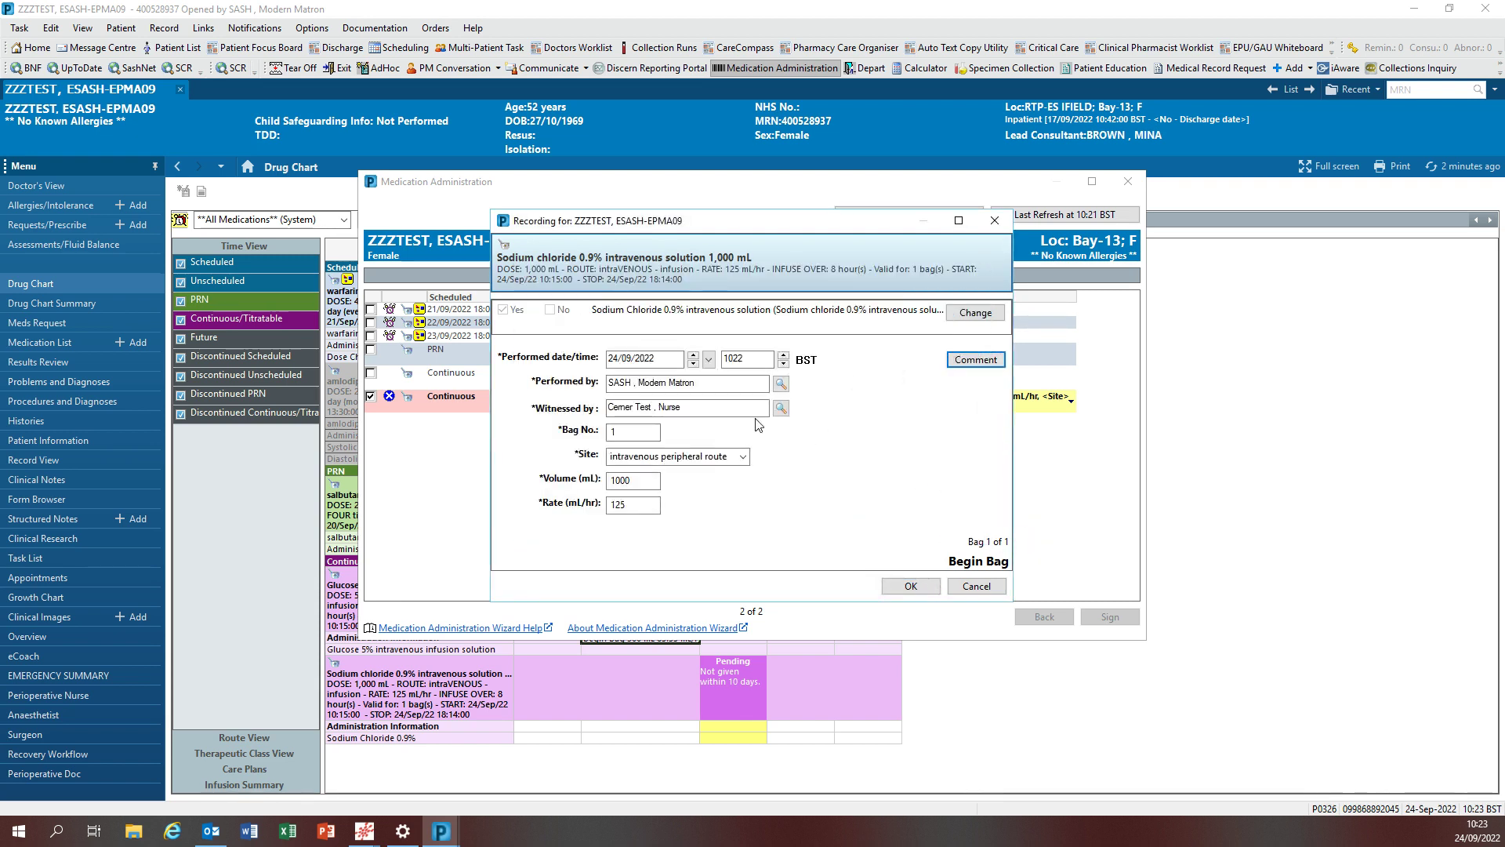
Step: Authorise the sodium chloride Begin Bag record with the witness's password and sign the administration
left_click(922, 590)
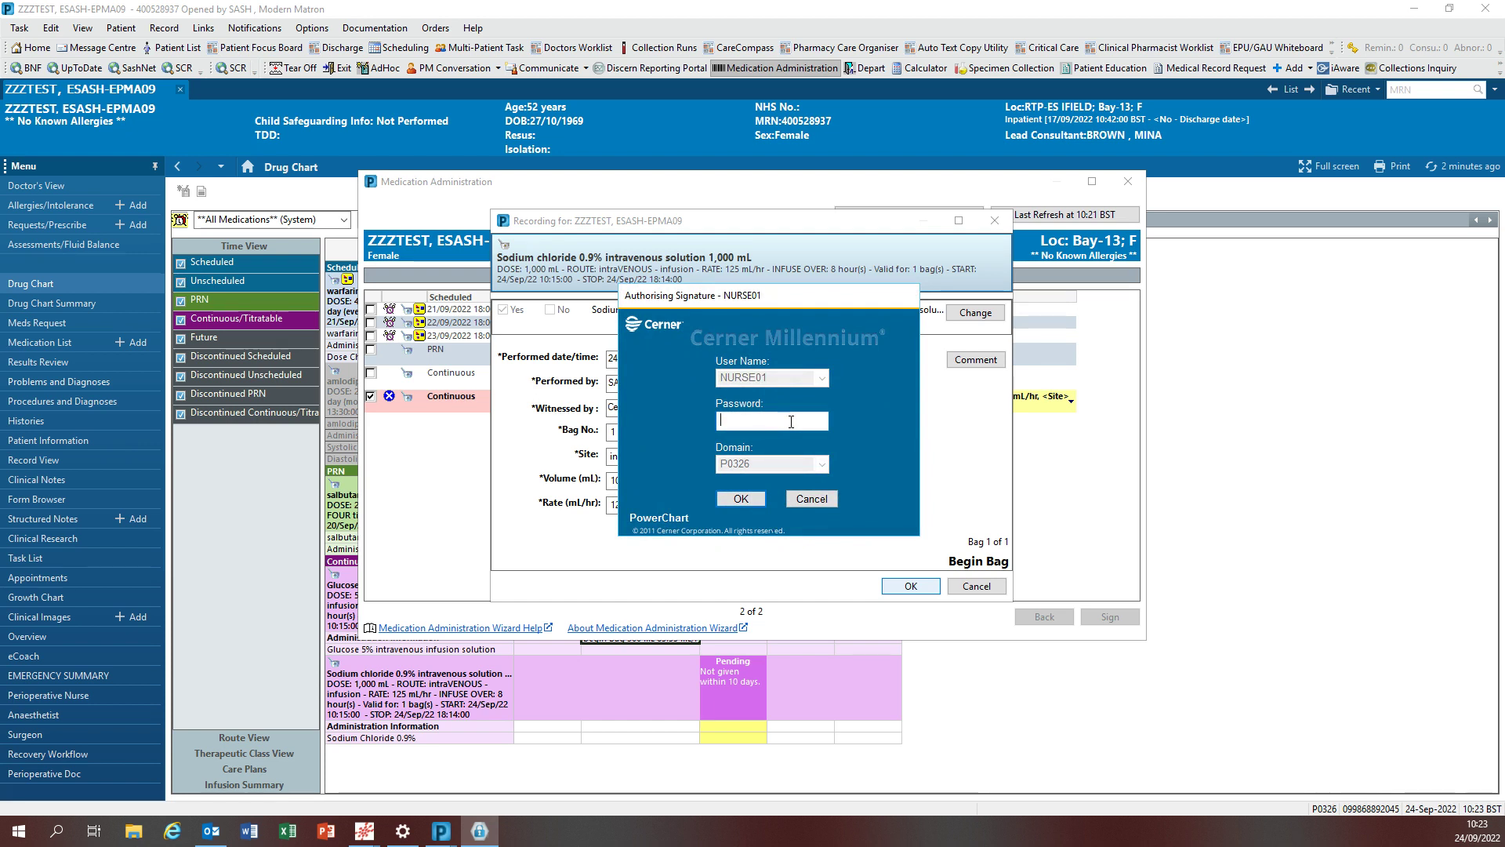
type("•••")
key("Return")
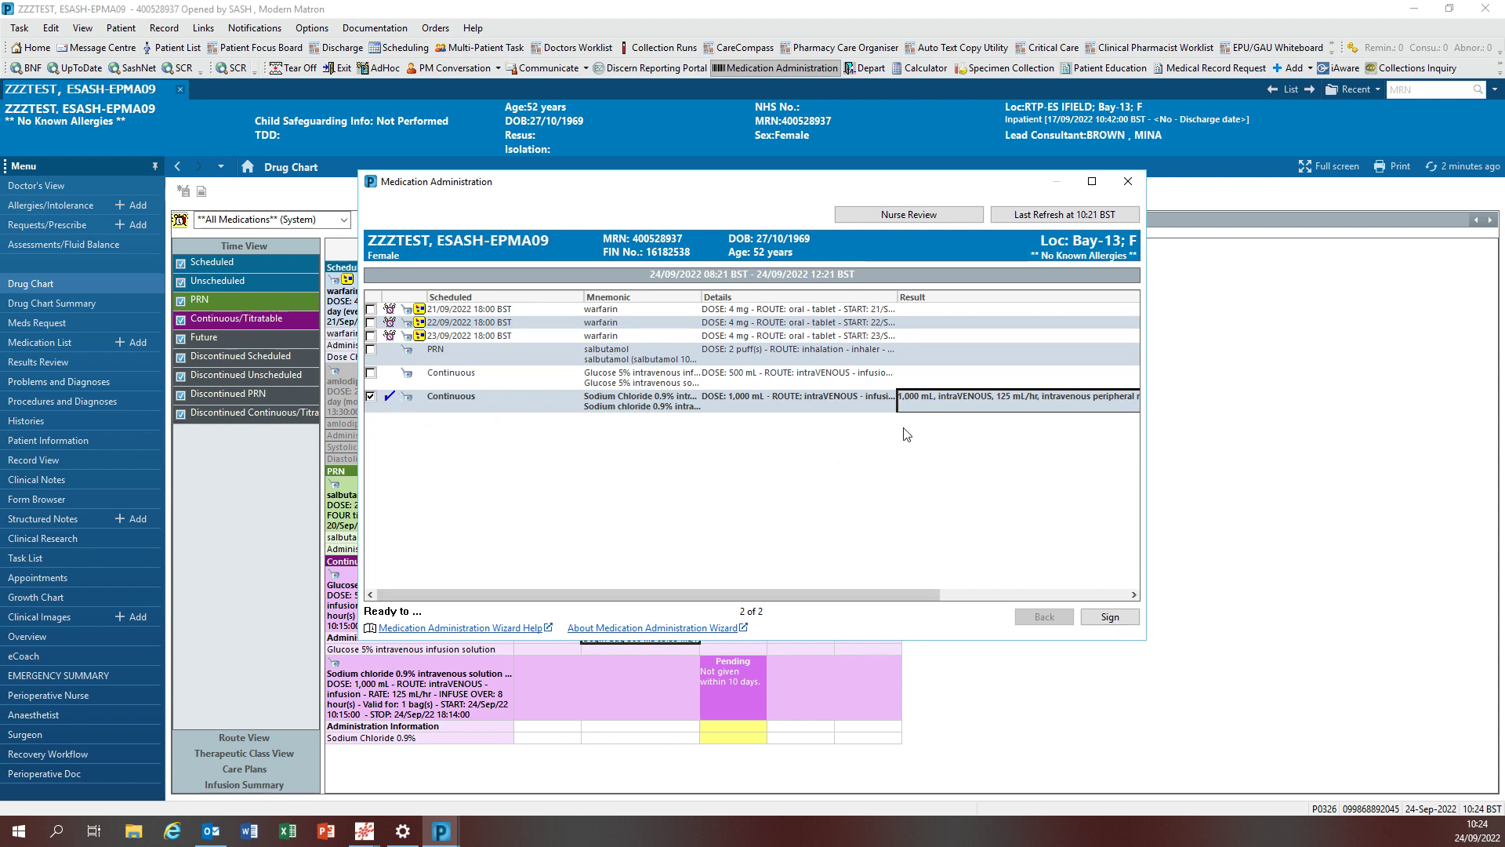
left_click(1121, 619)
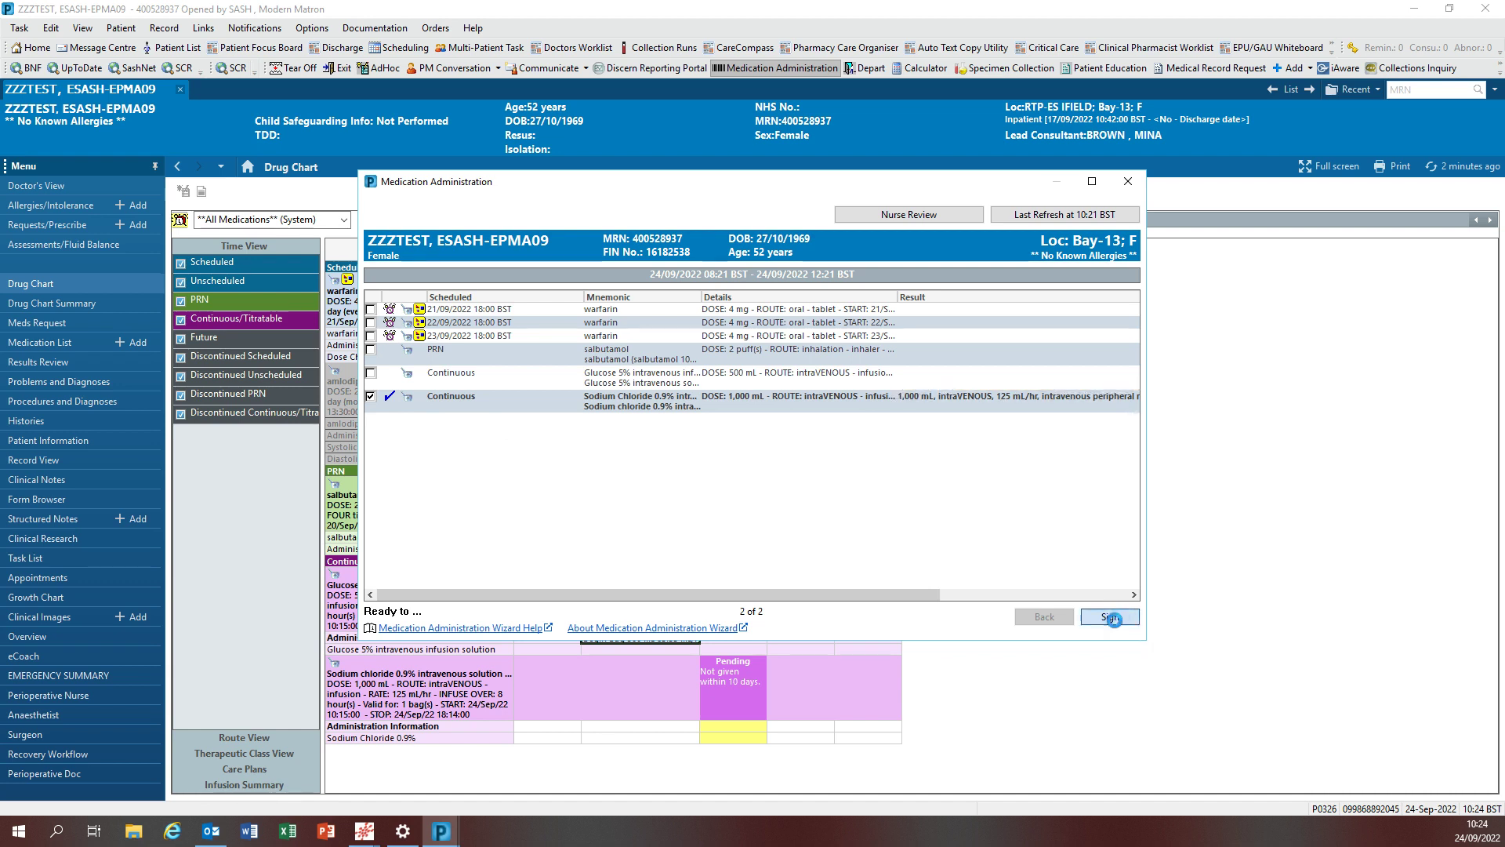
Step: Refresh the drug chart and widen the 24/09/2022 10:24 column to review the infusion's bag start and End Bag time
left_click(1438, 167)
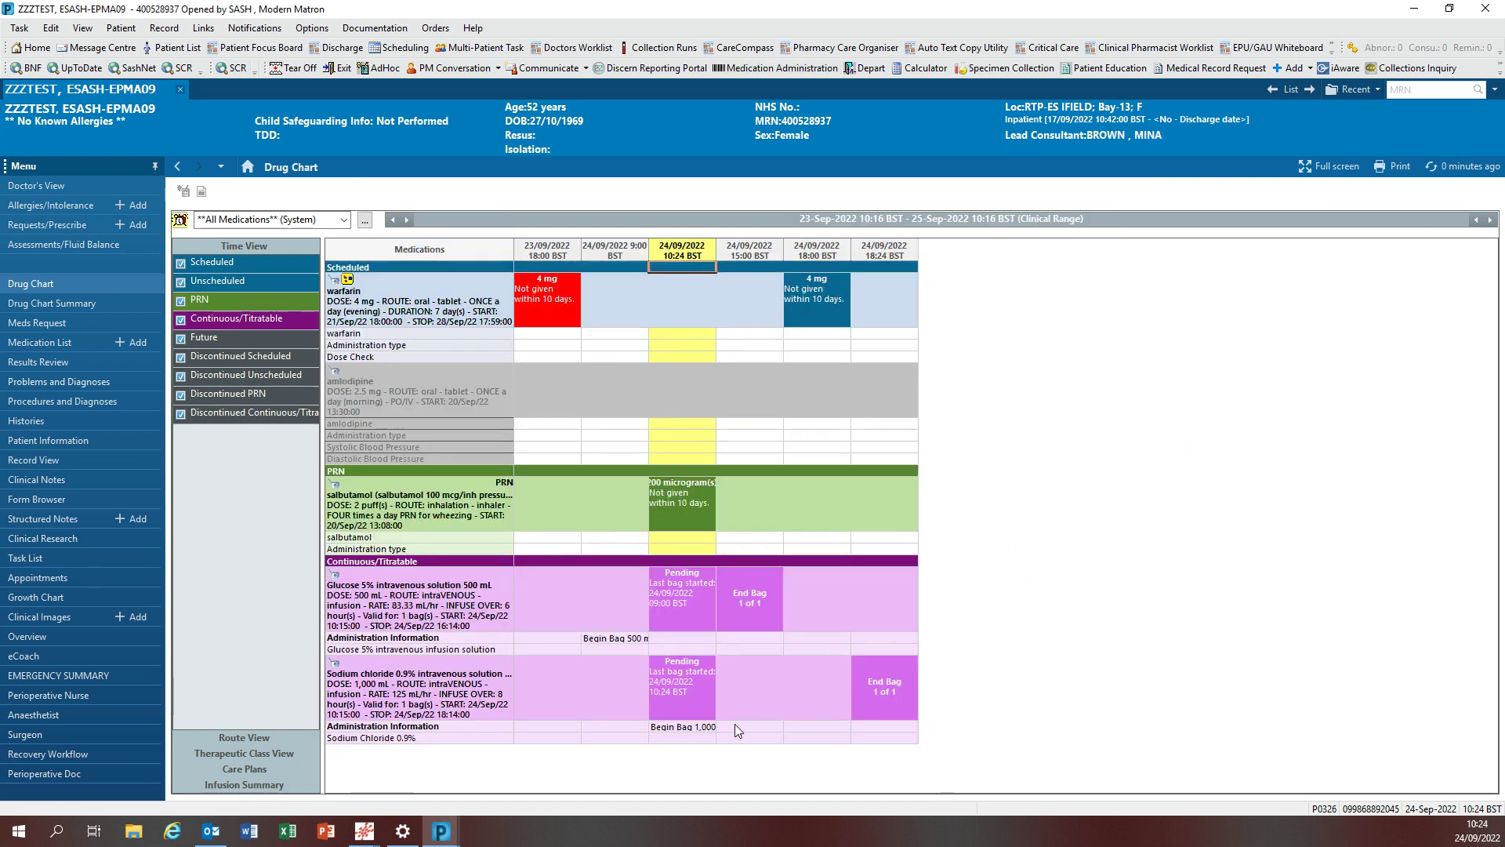
left_click(684, 259)
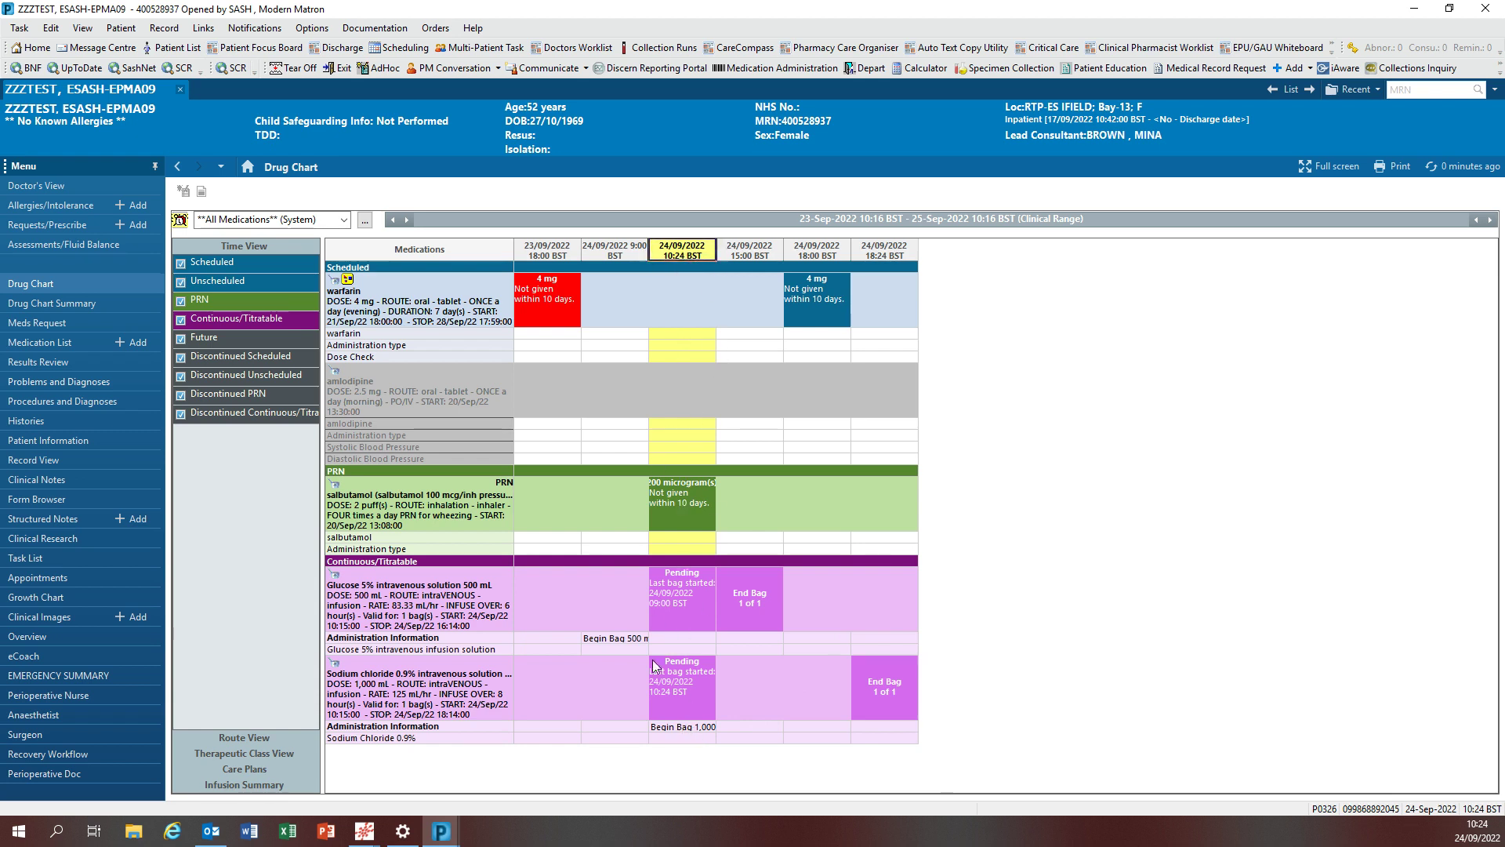
left_click_drag(716, 251, 752, 251)
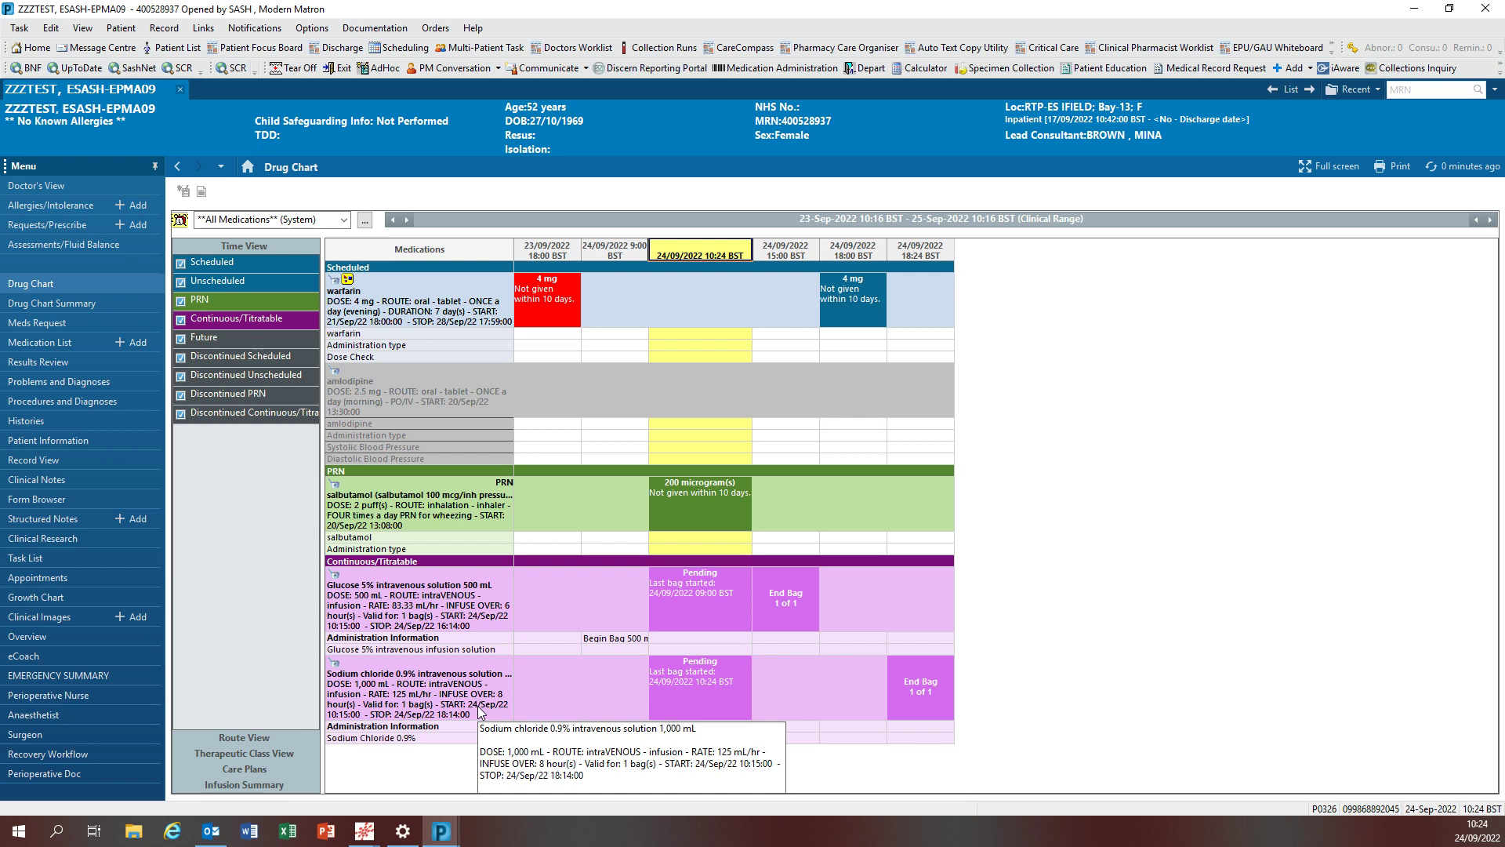
left_click(924, 255)
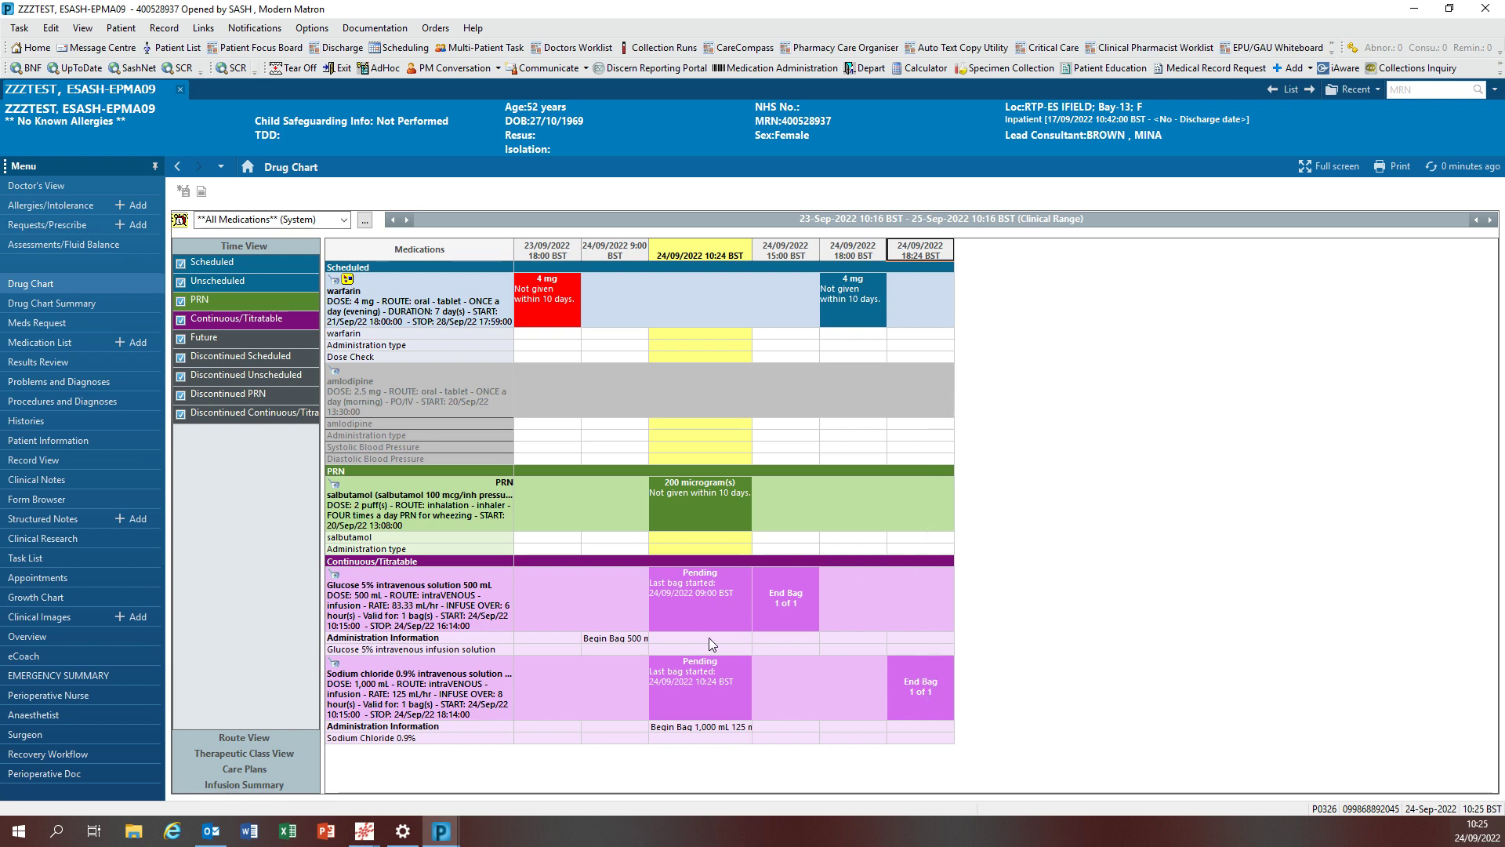
Step: Enter 83.33 mL of Glucose 5% intravenous intake for 9:00 and 10:00 on 24/09/2022 in the fluid balance chart
left_click(64, 247)
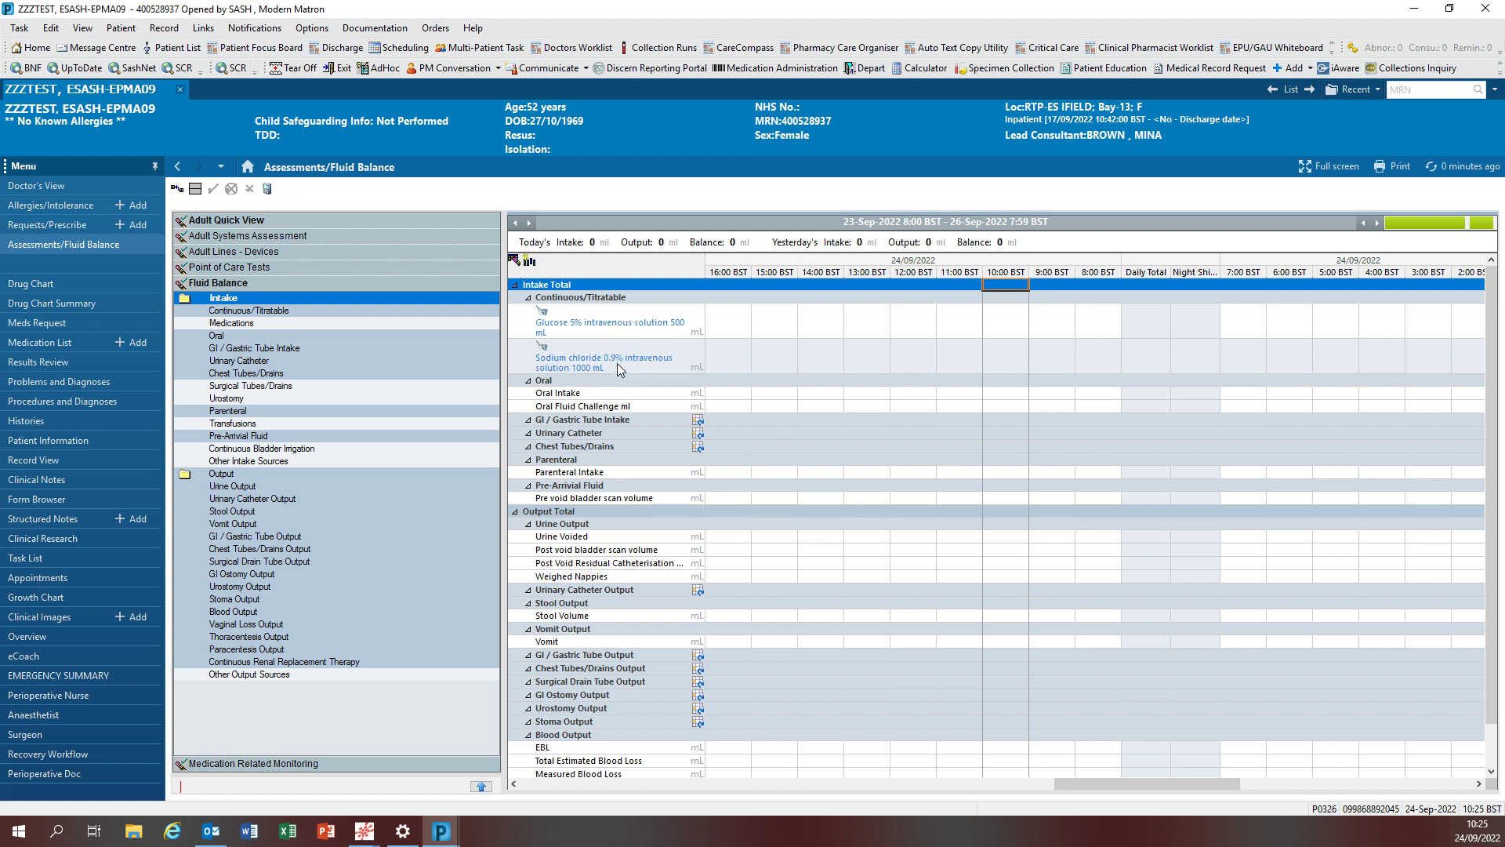
left_click(1015, 319)
left_click(998, 360)
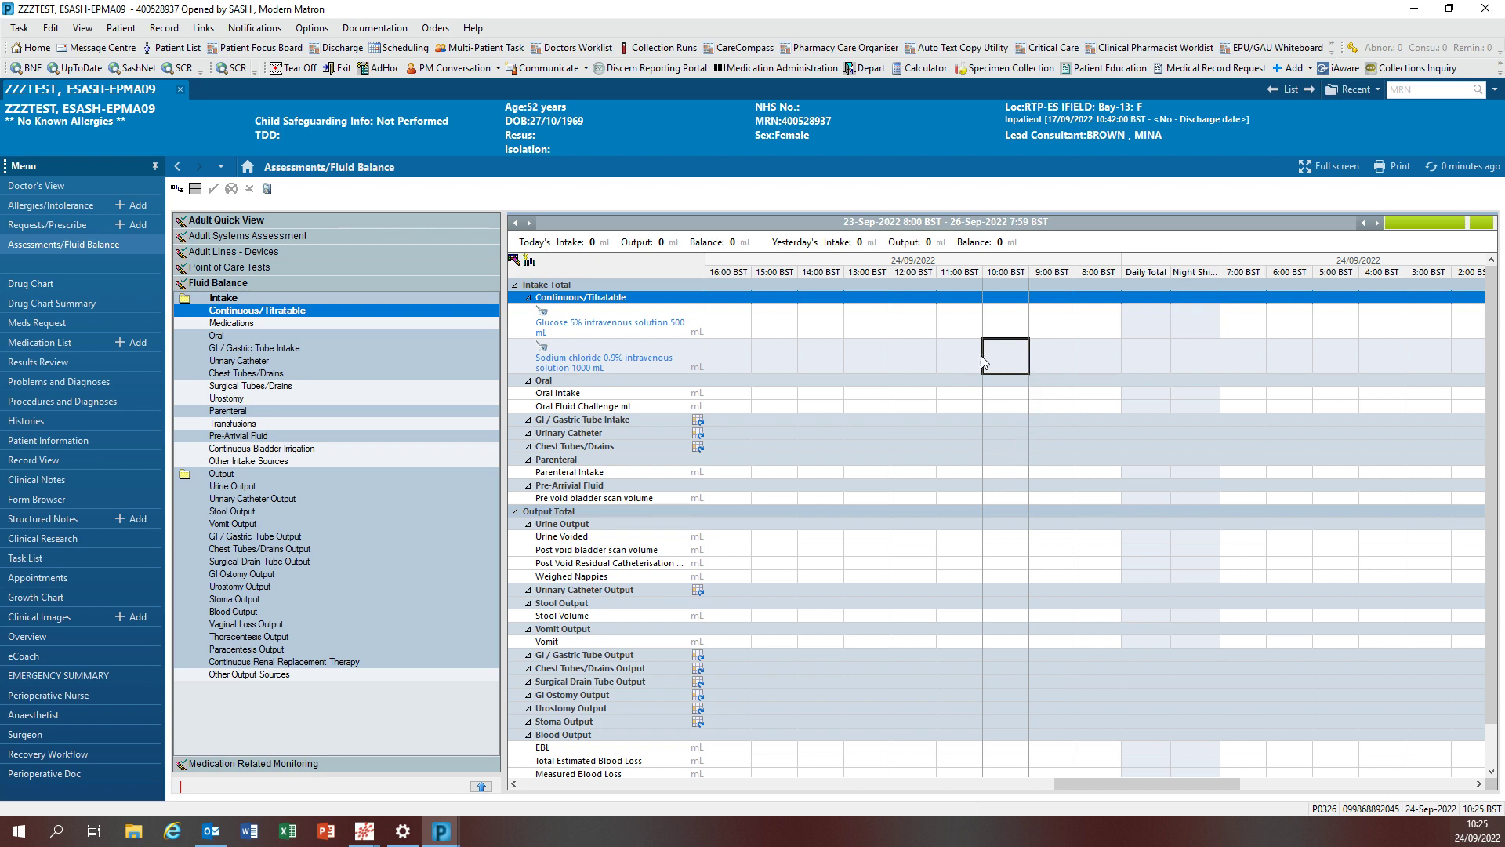
double_click(1058, 321)
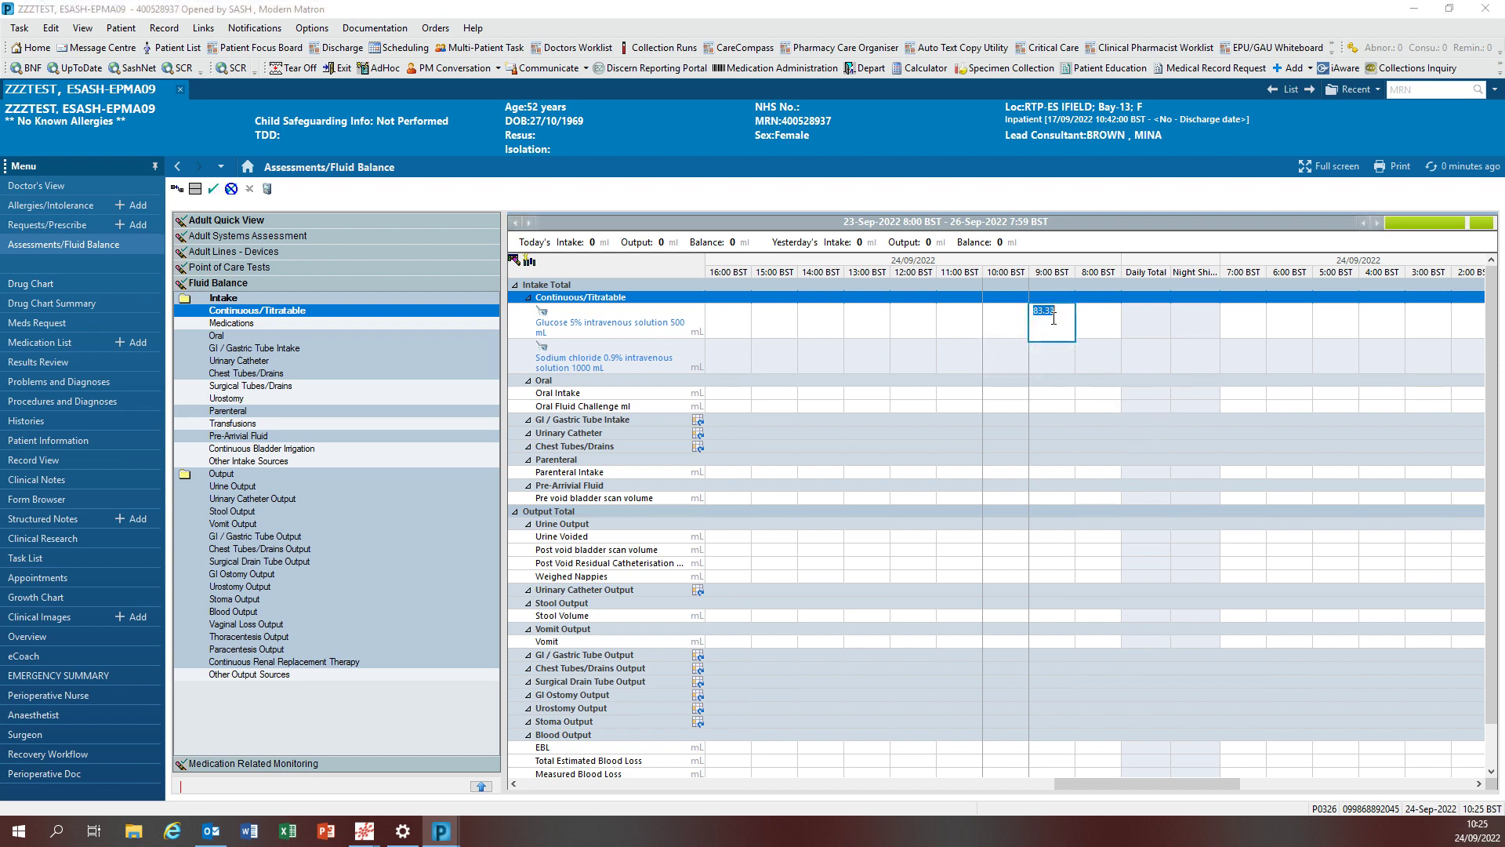
double_click(1016, 333)
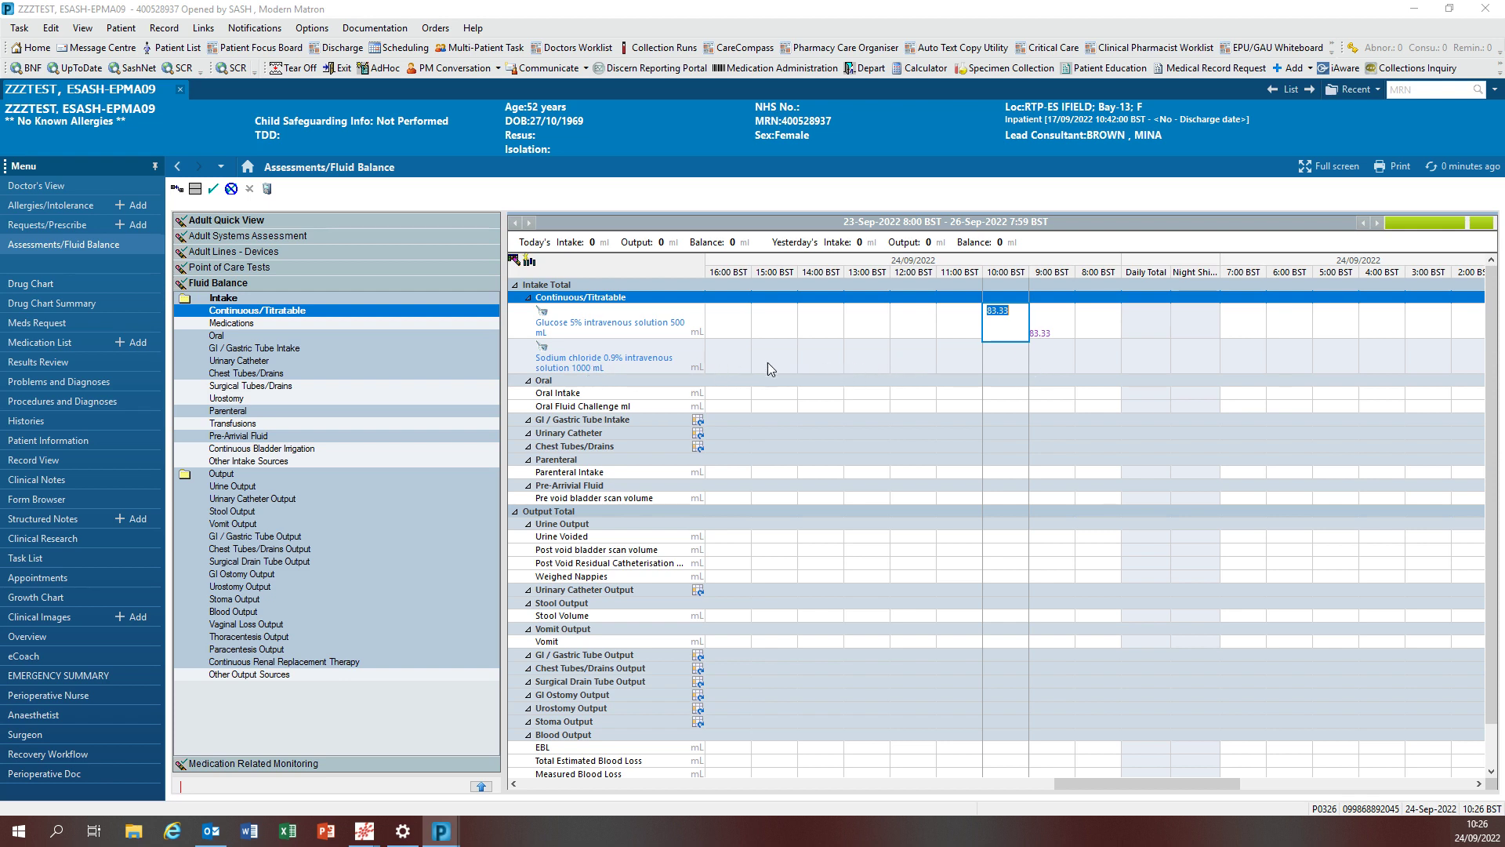
left_click(1069, 324)
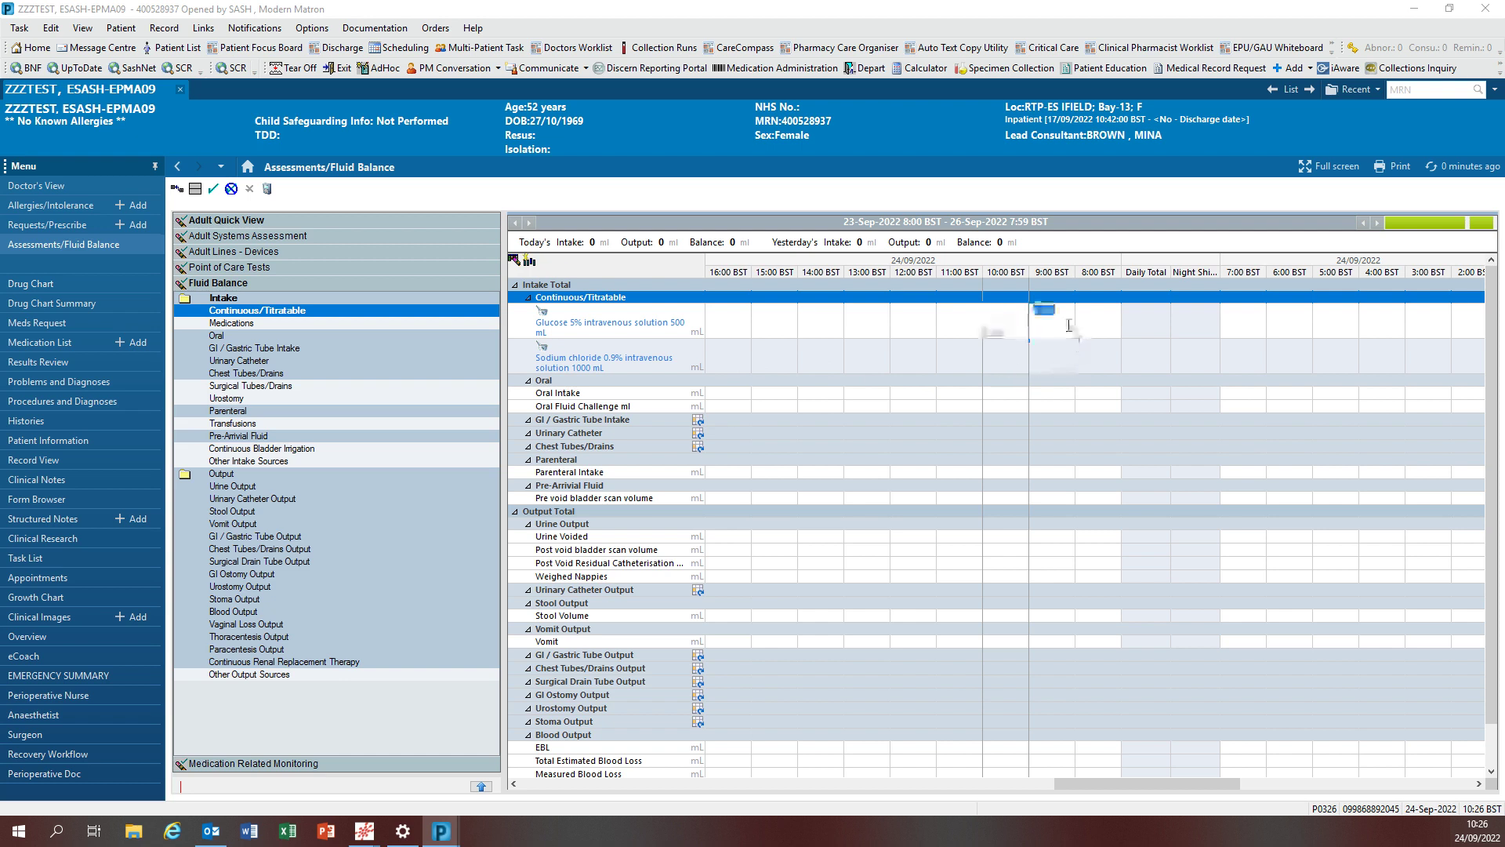
left_click(1090, 369)
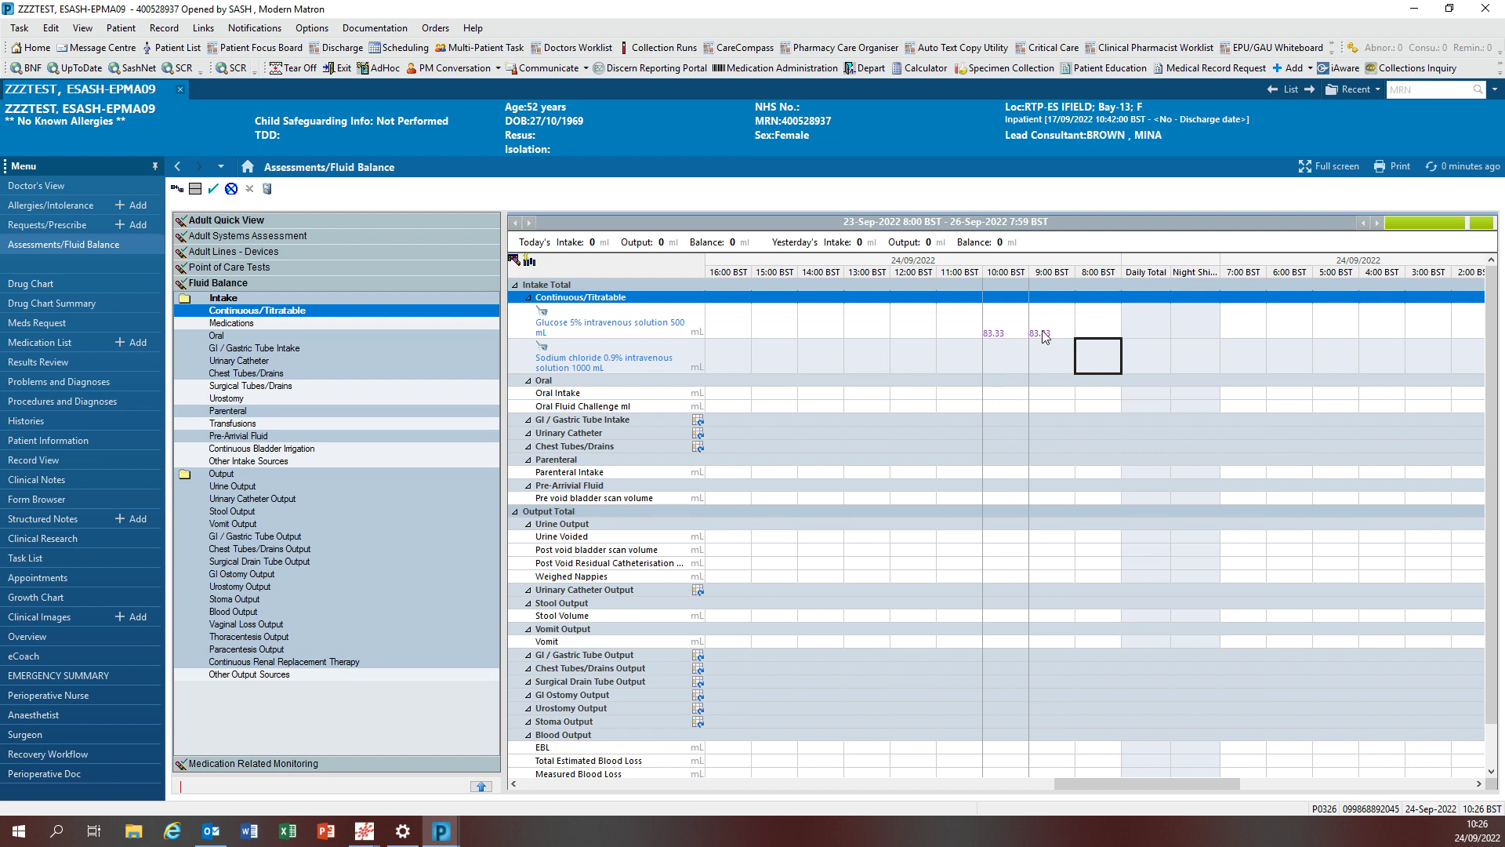
Step: Sign the Glucose 5% intake entries, refresh the fluid balance chart and check today's intake total
left_click(214, 189)
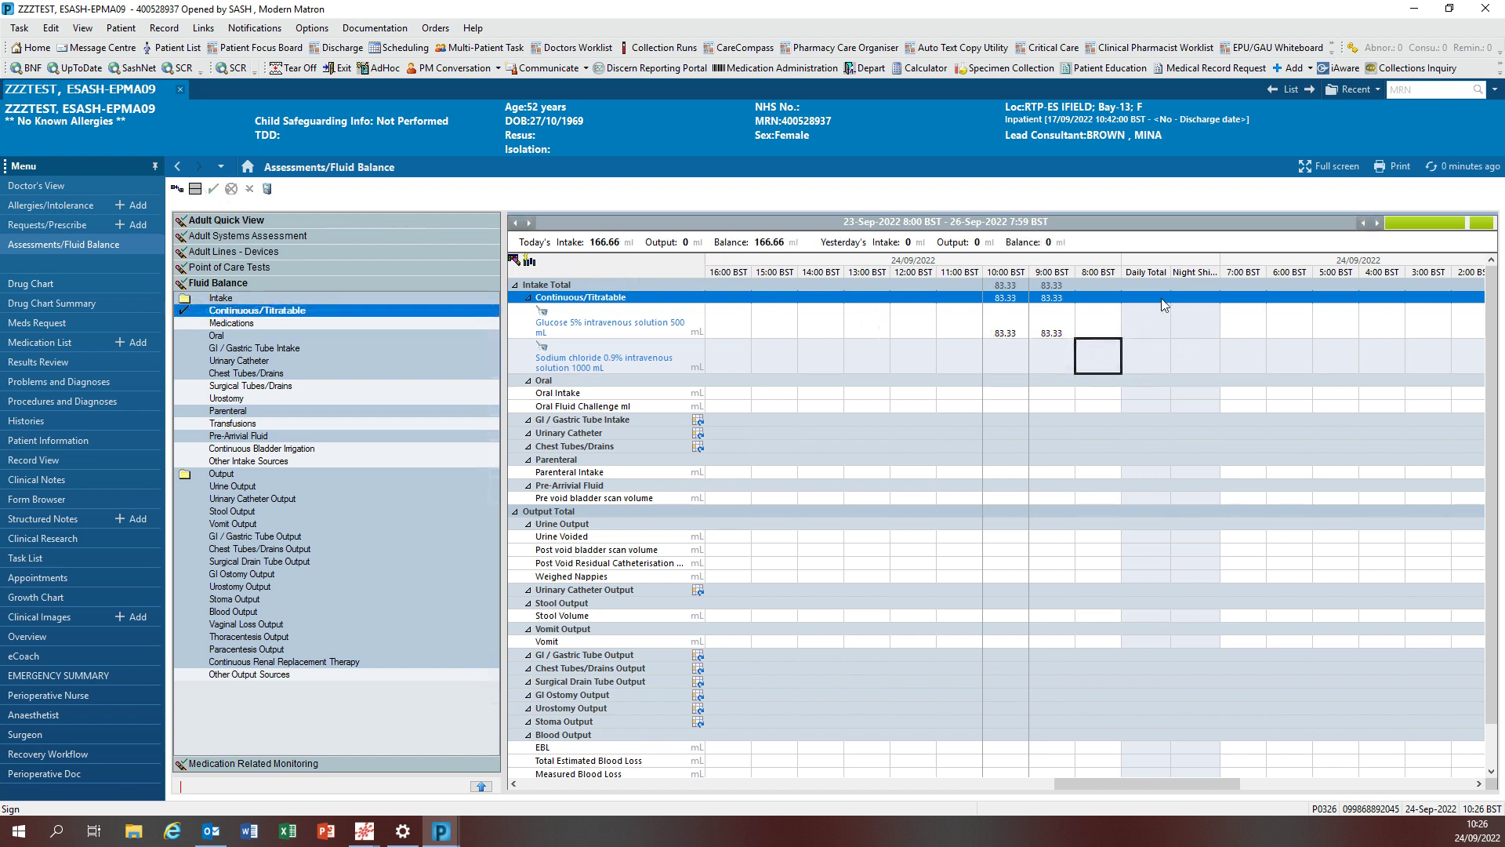
left_click(1463, 168)
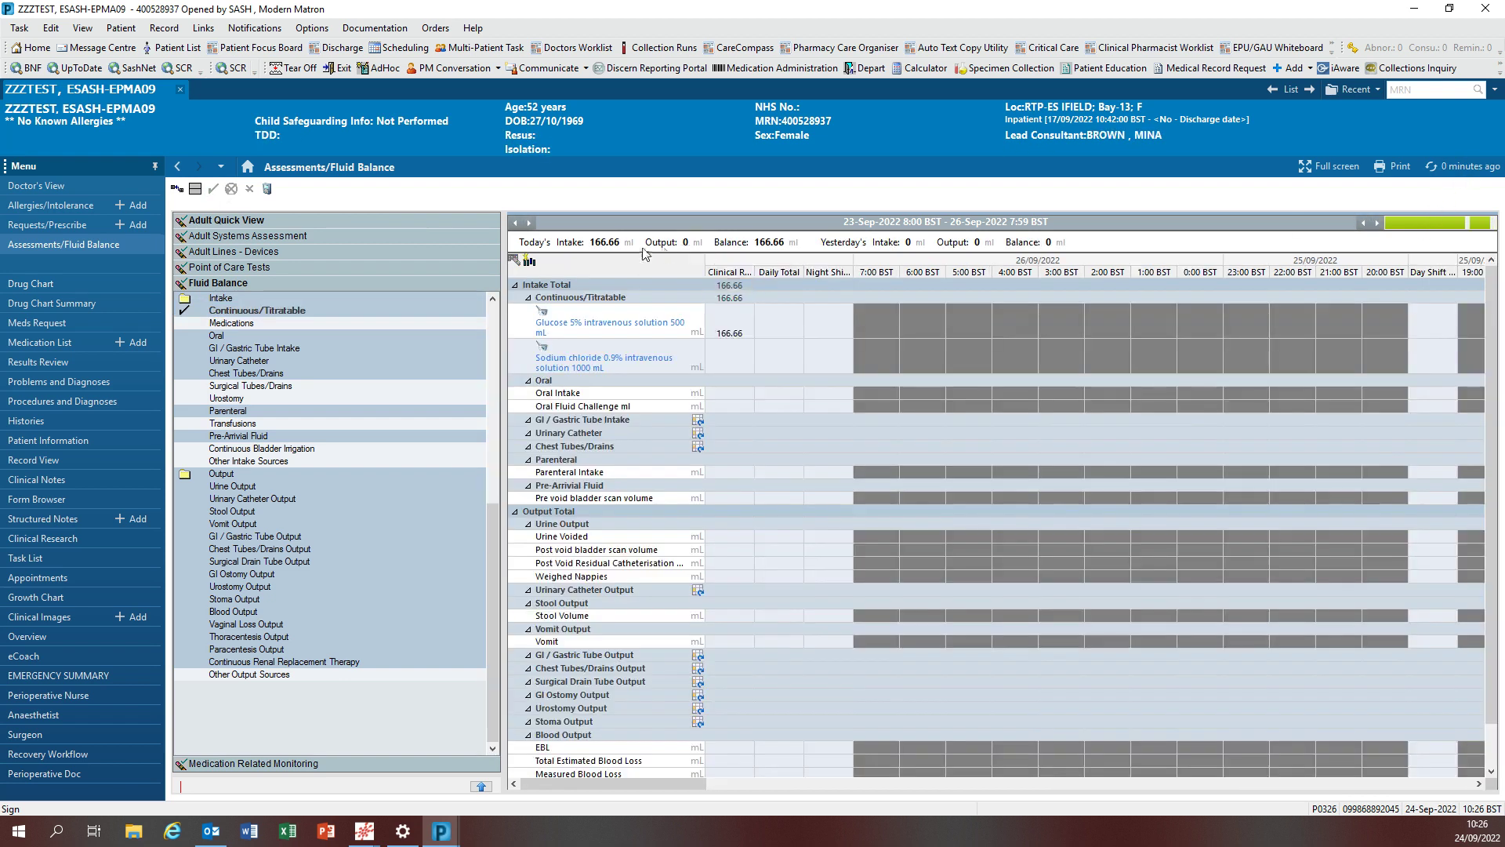
left_click(603, 243)
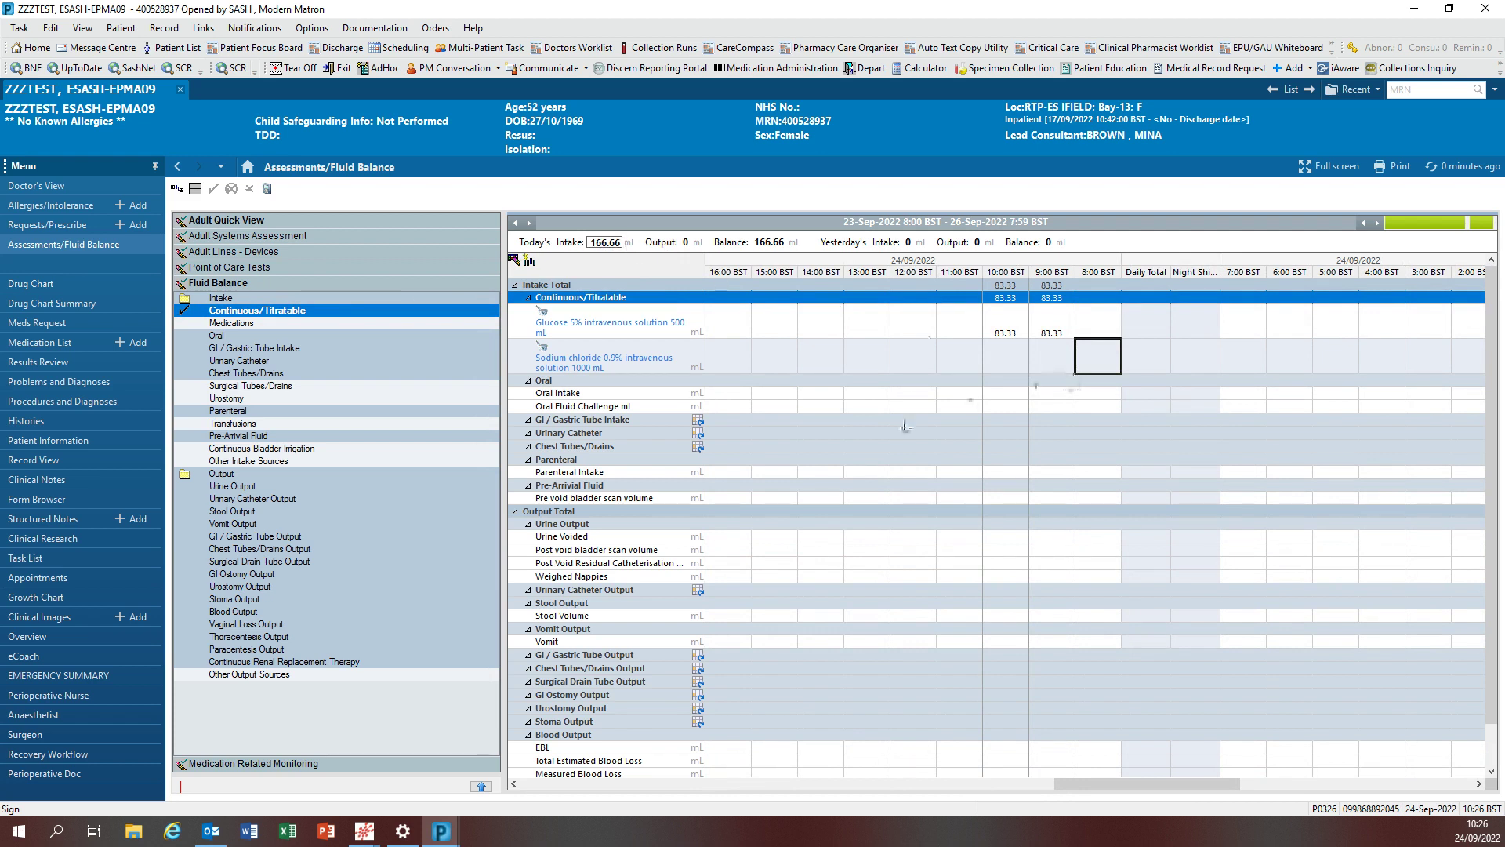
Step: Complete the sodium chloride 0.9% infusion order from its End Bag task on the drug chart and refresh the chart
left_click(60, 289)
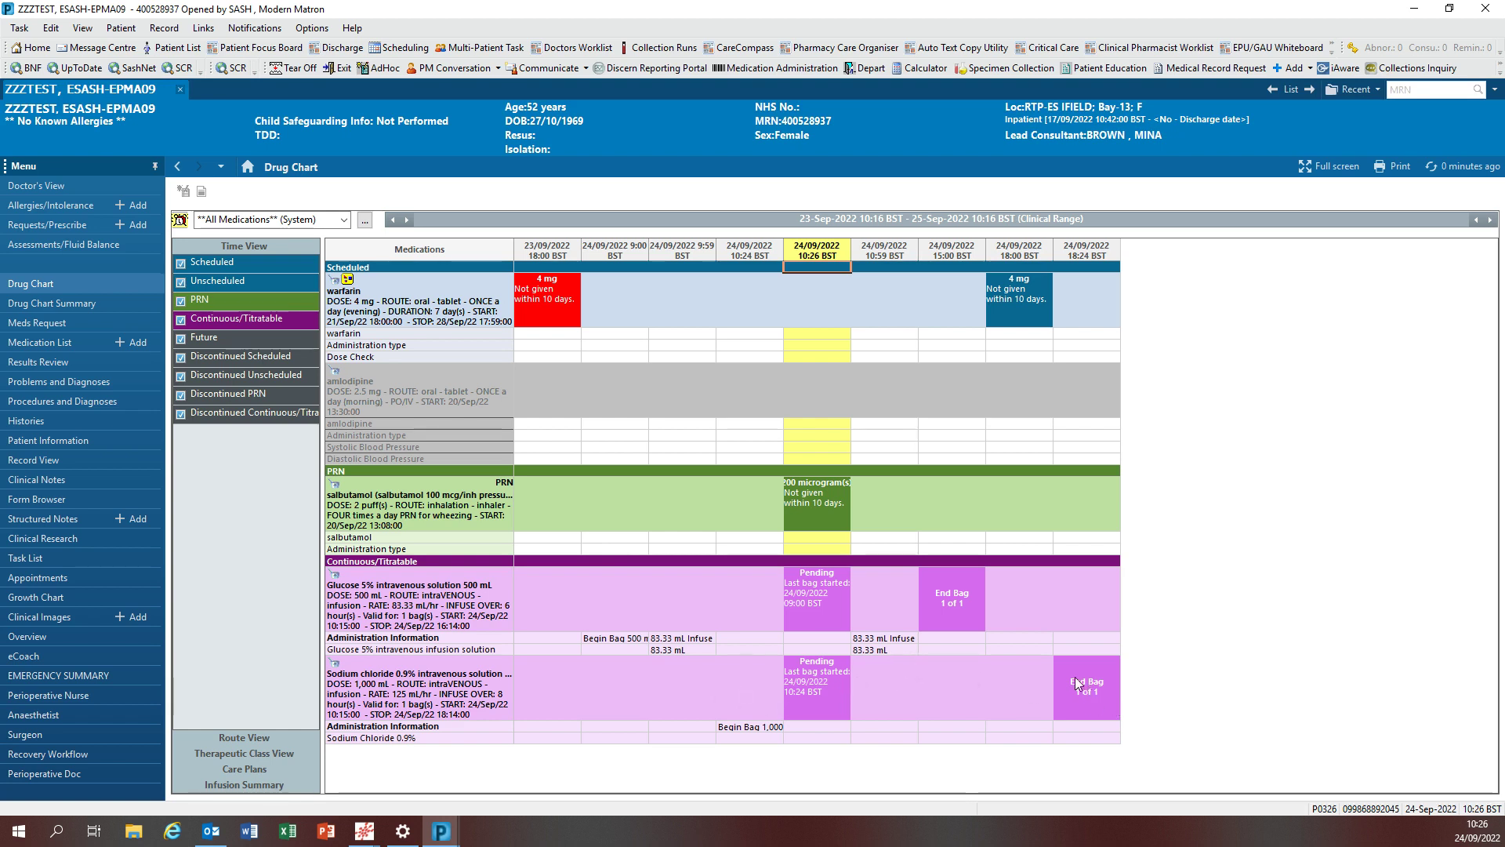
left_click(1087, 699)
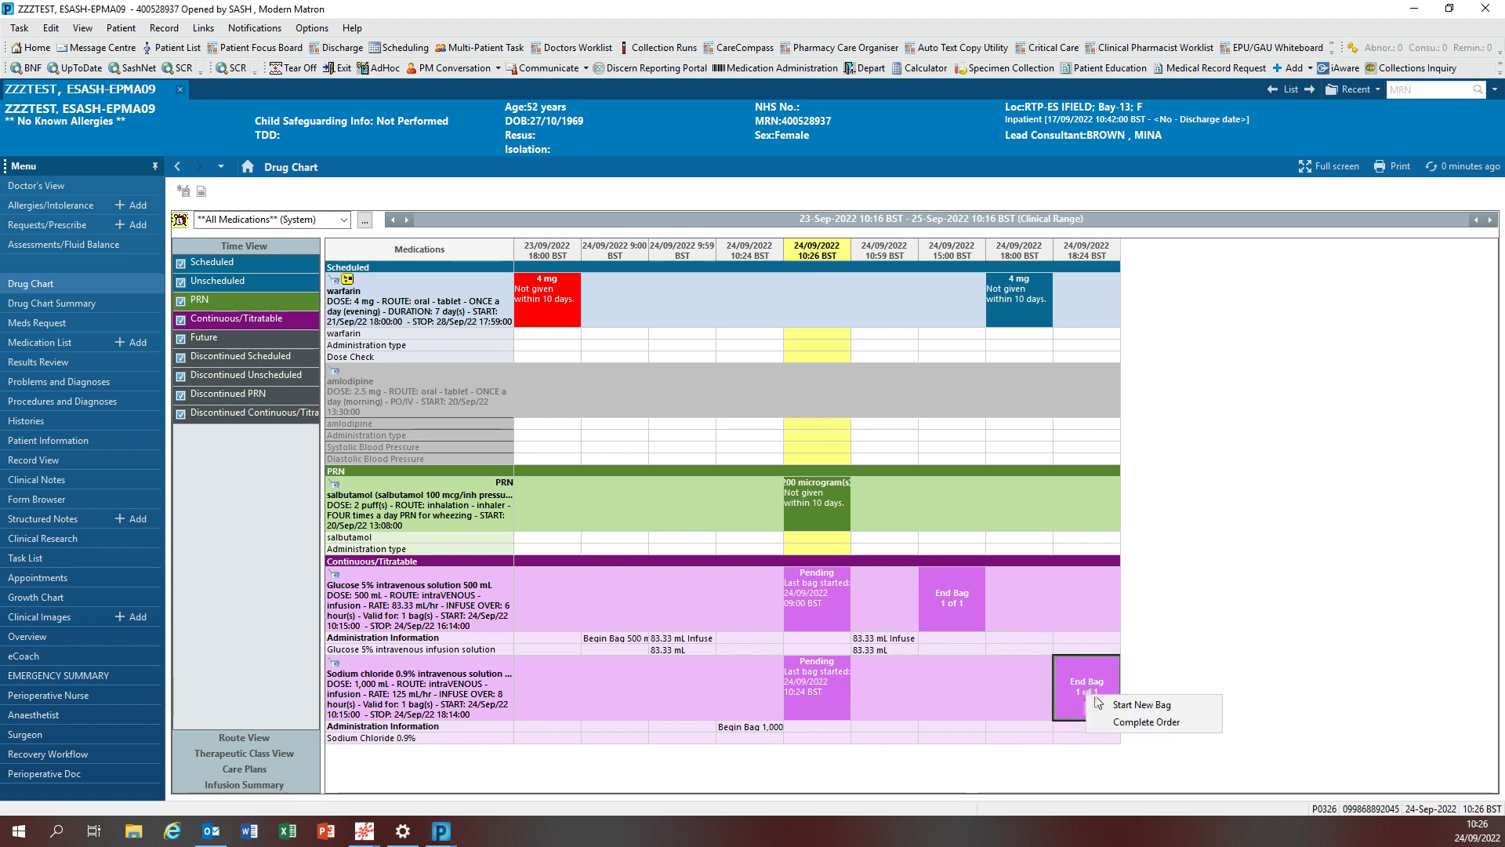
left_click(1188, 639)
left_click(998, 681)
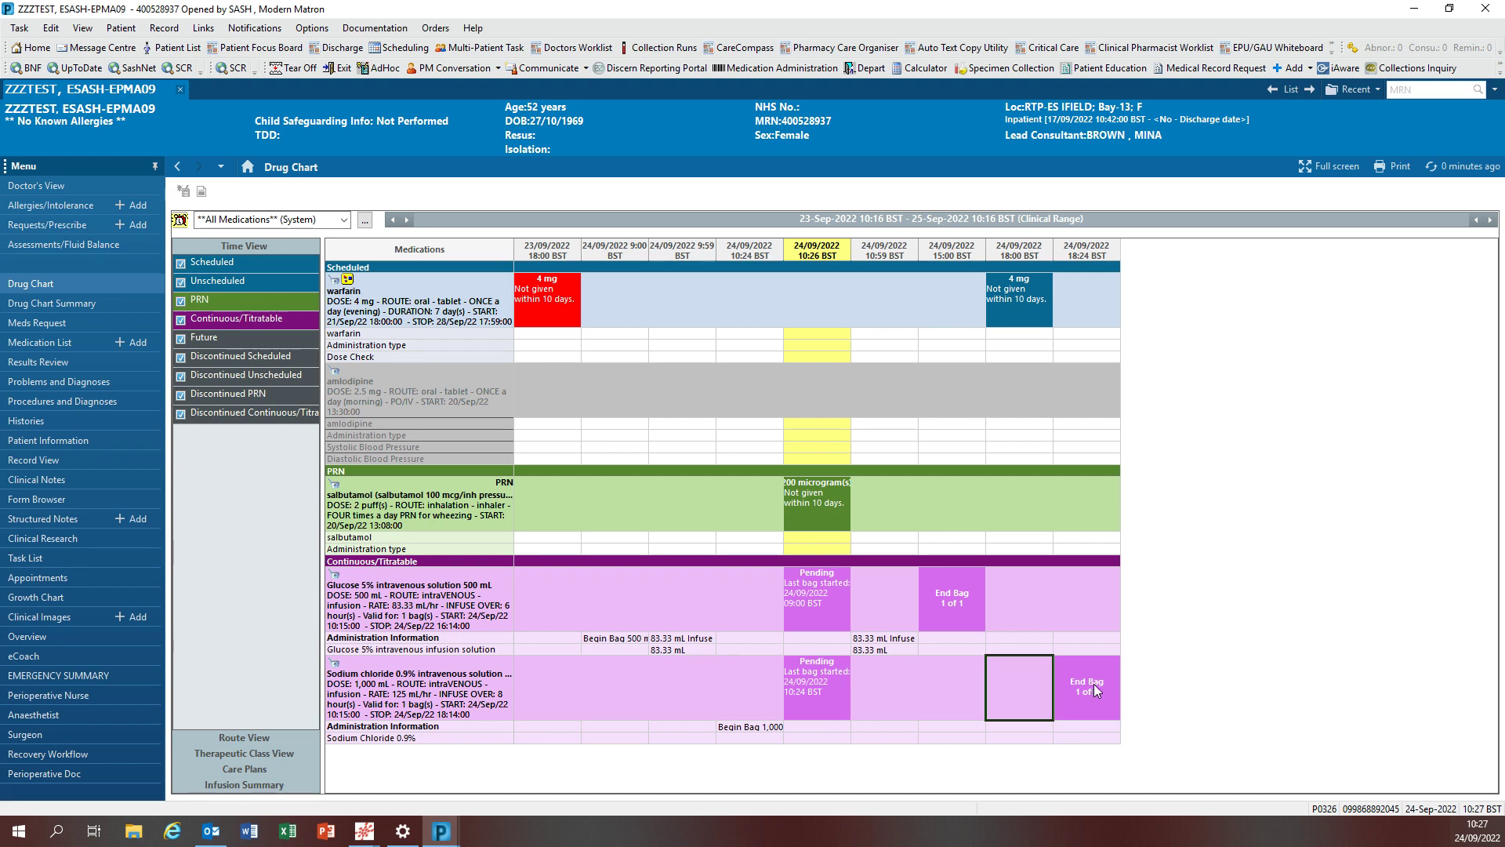
right_click(1084, 689)
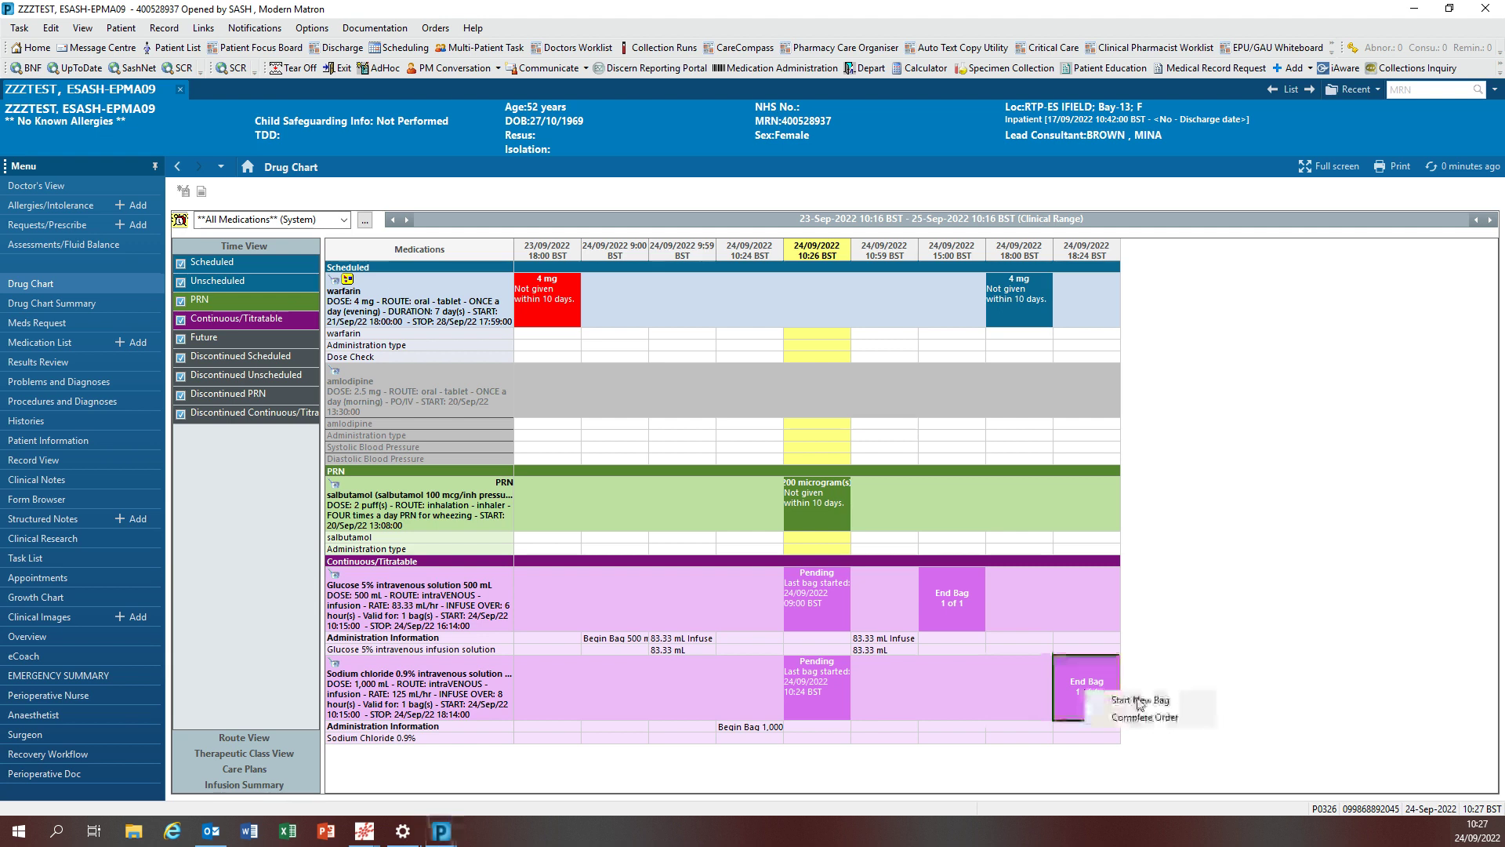
left_click(1192, 721)
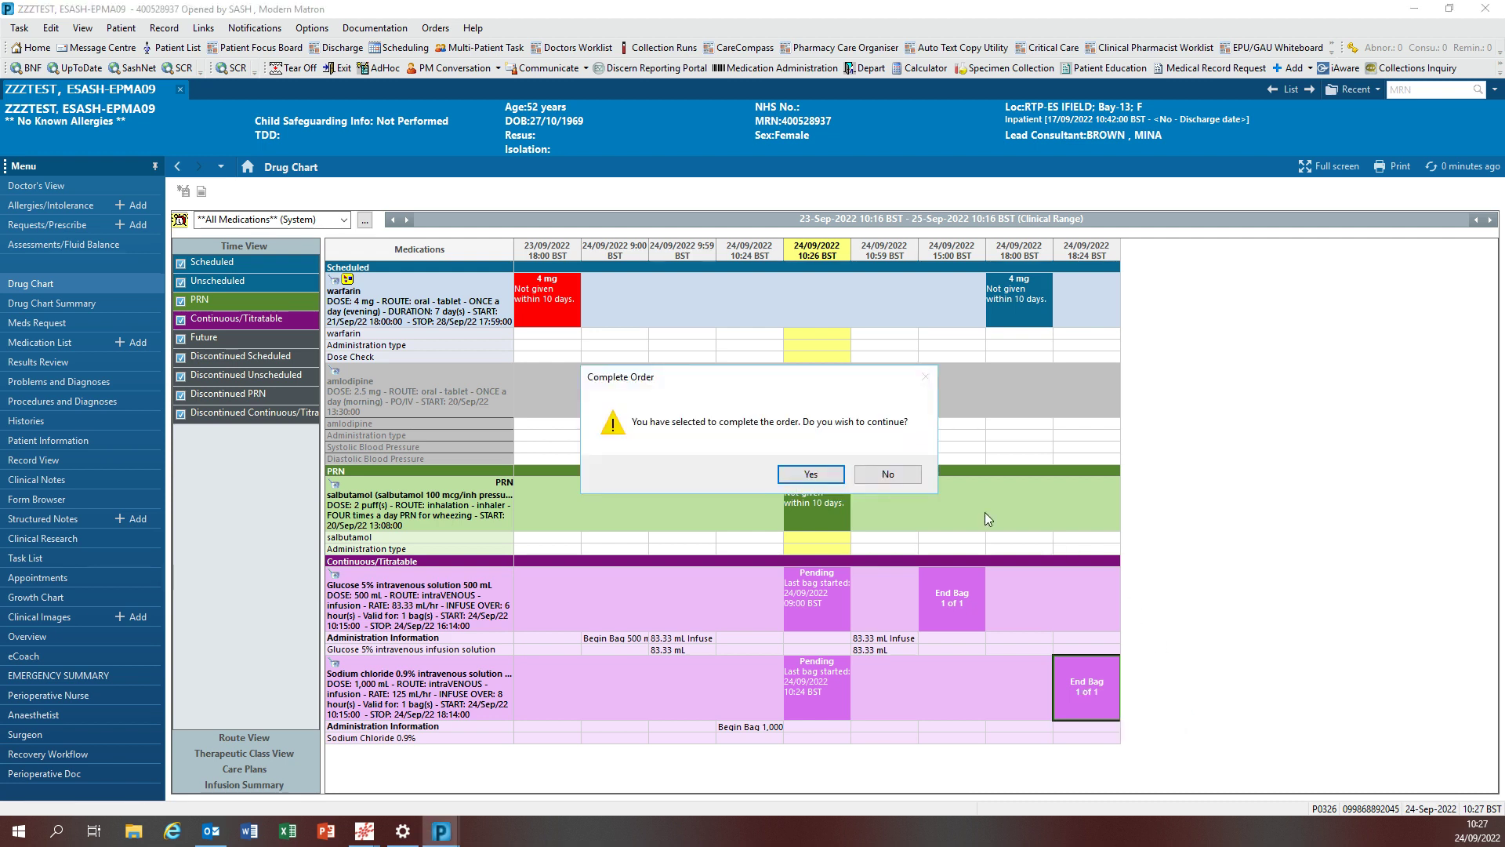
left_click(832, 474)
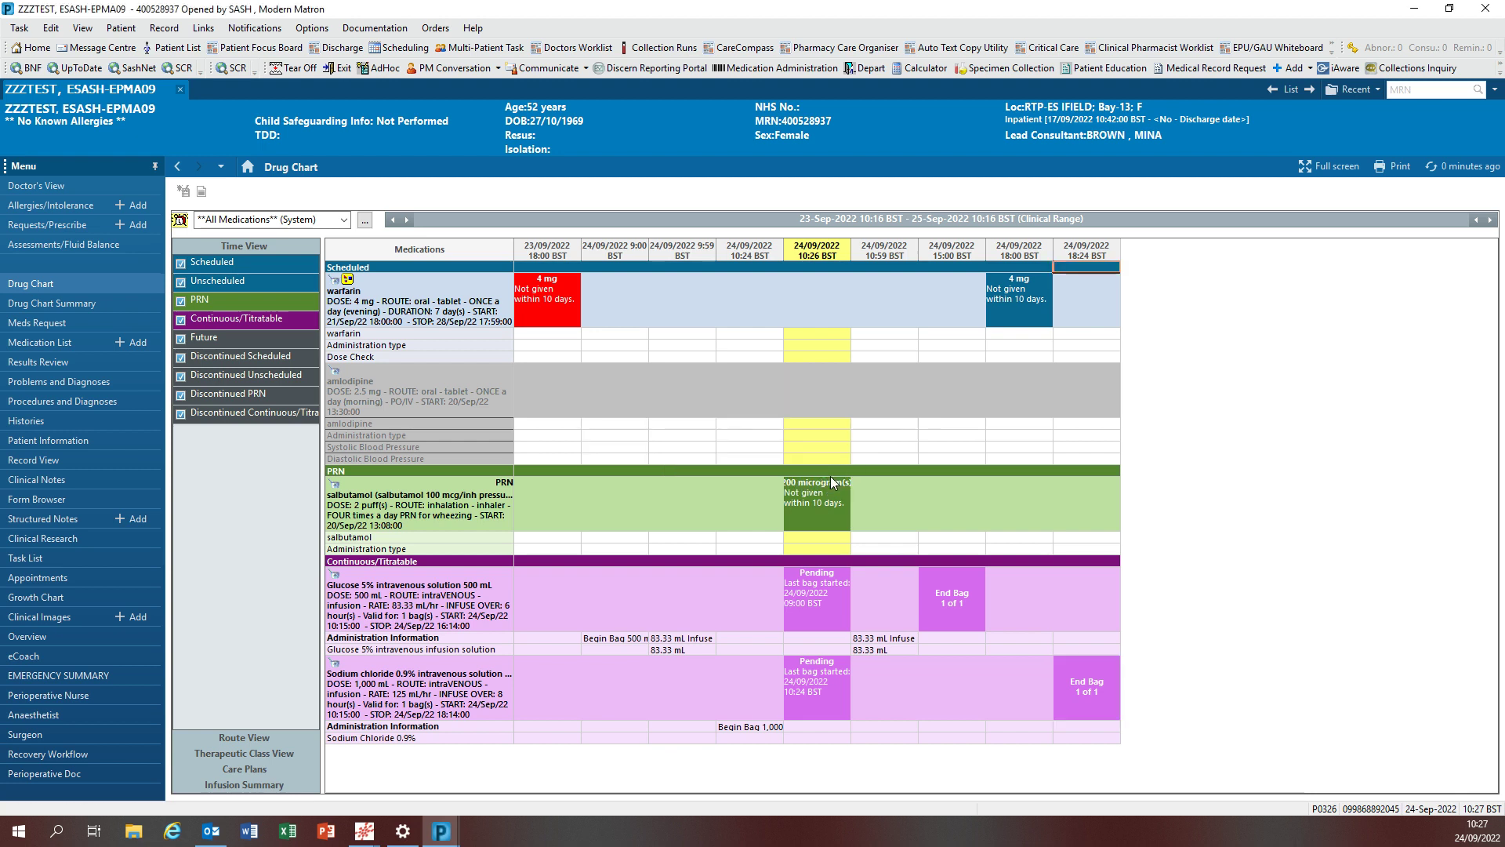
left_click(1451, 167)
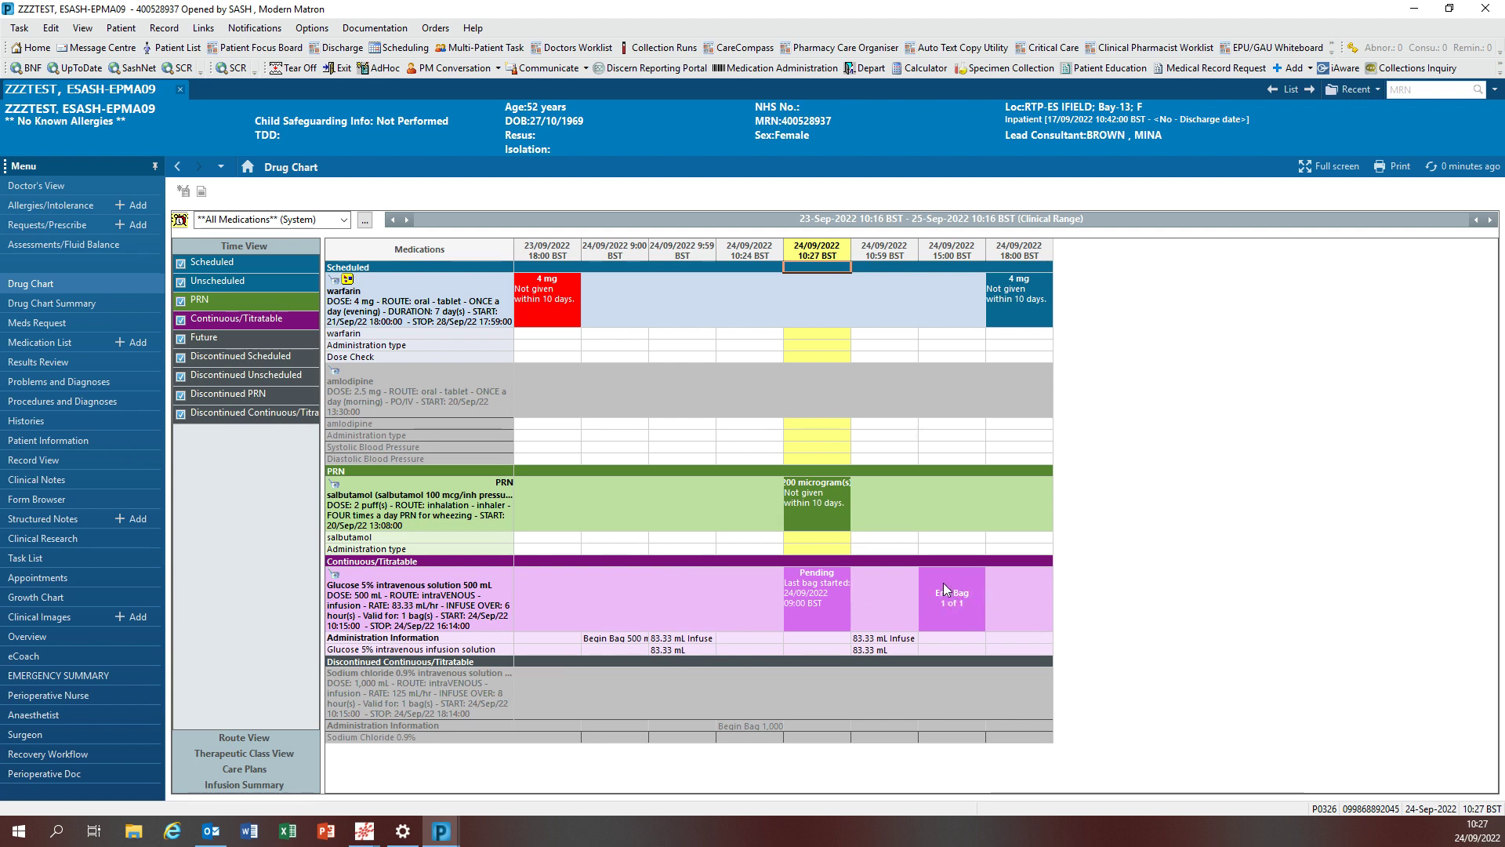
Step: Complete the Glucose 5% infusion order from its End Bag task and refresh the drug chart
right_click(959, 600)
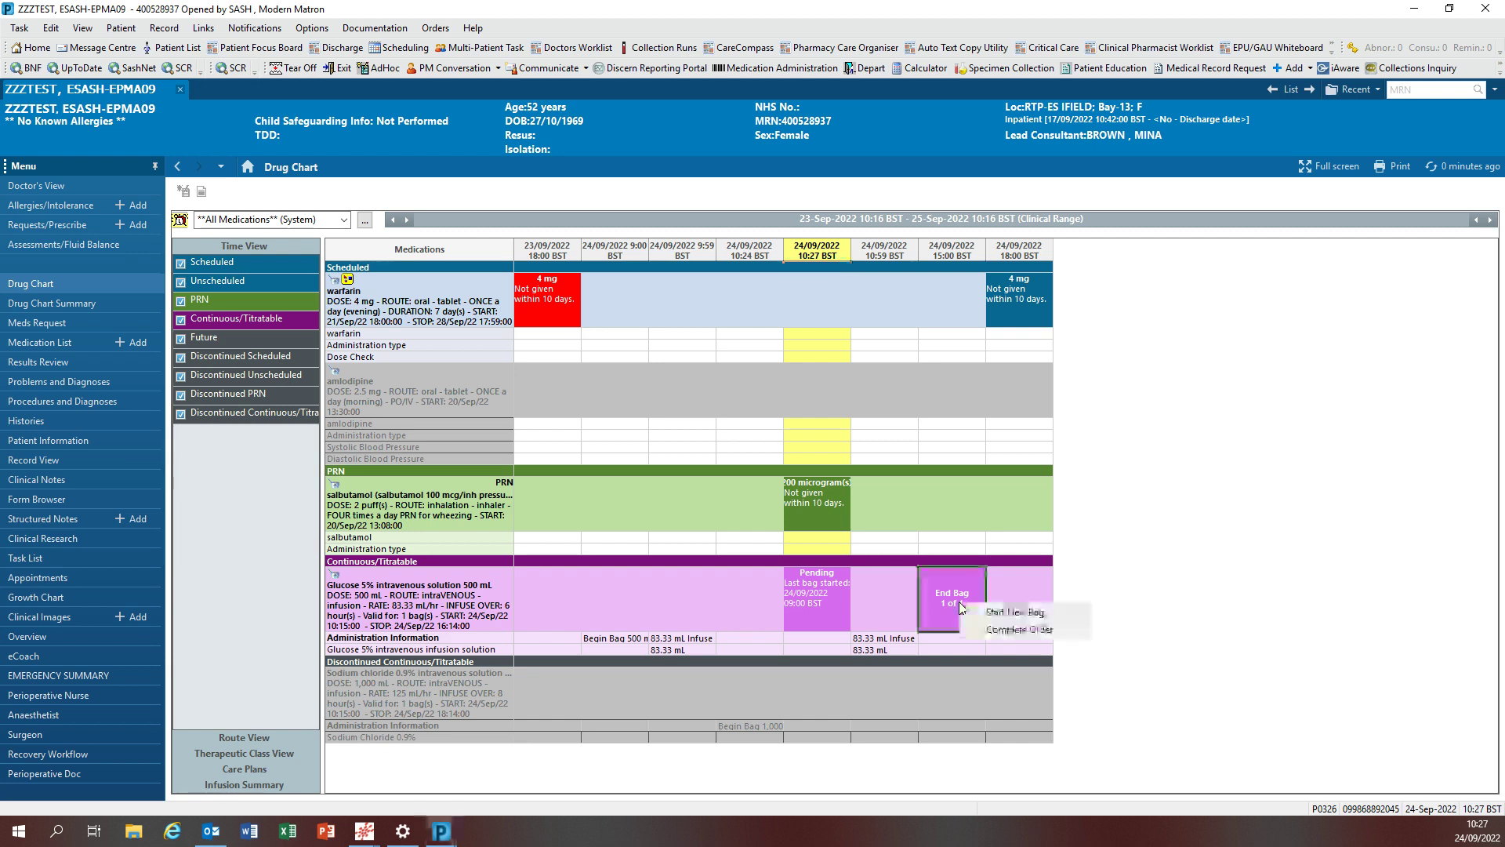
left_click(1048, 617)
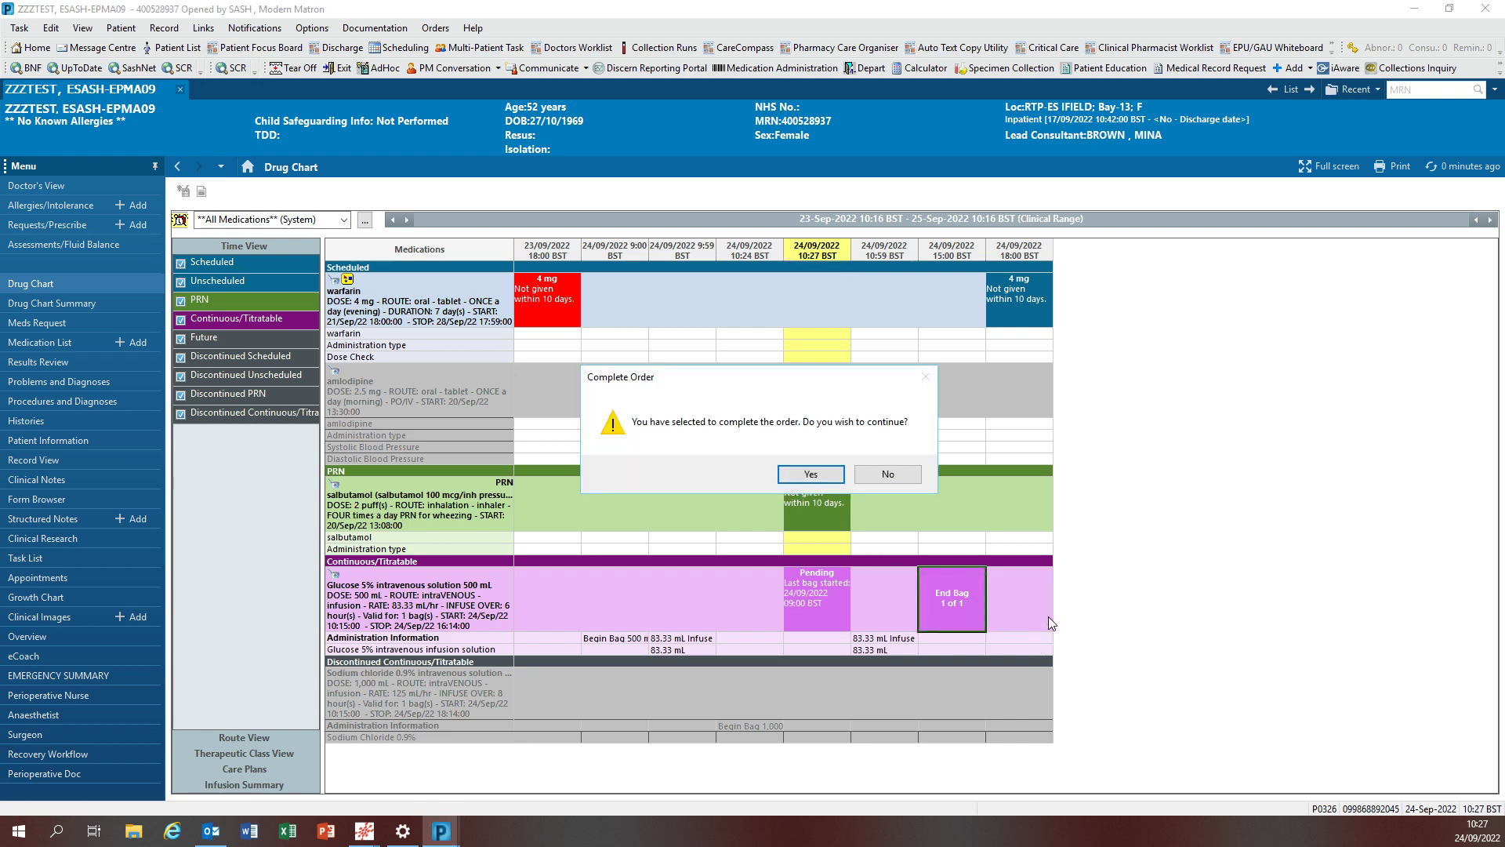
left_click(832, 481)
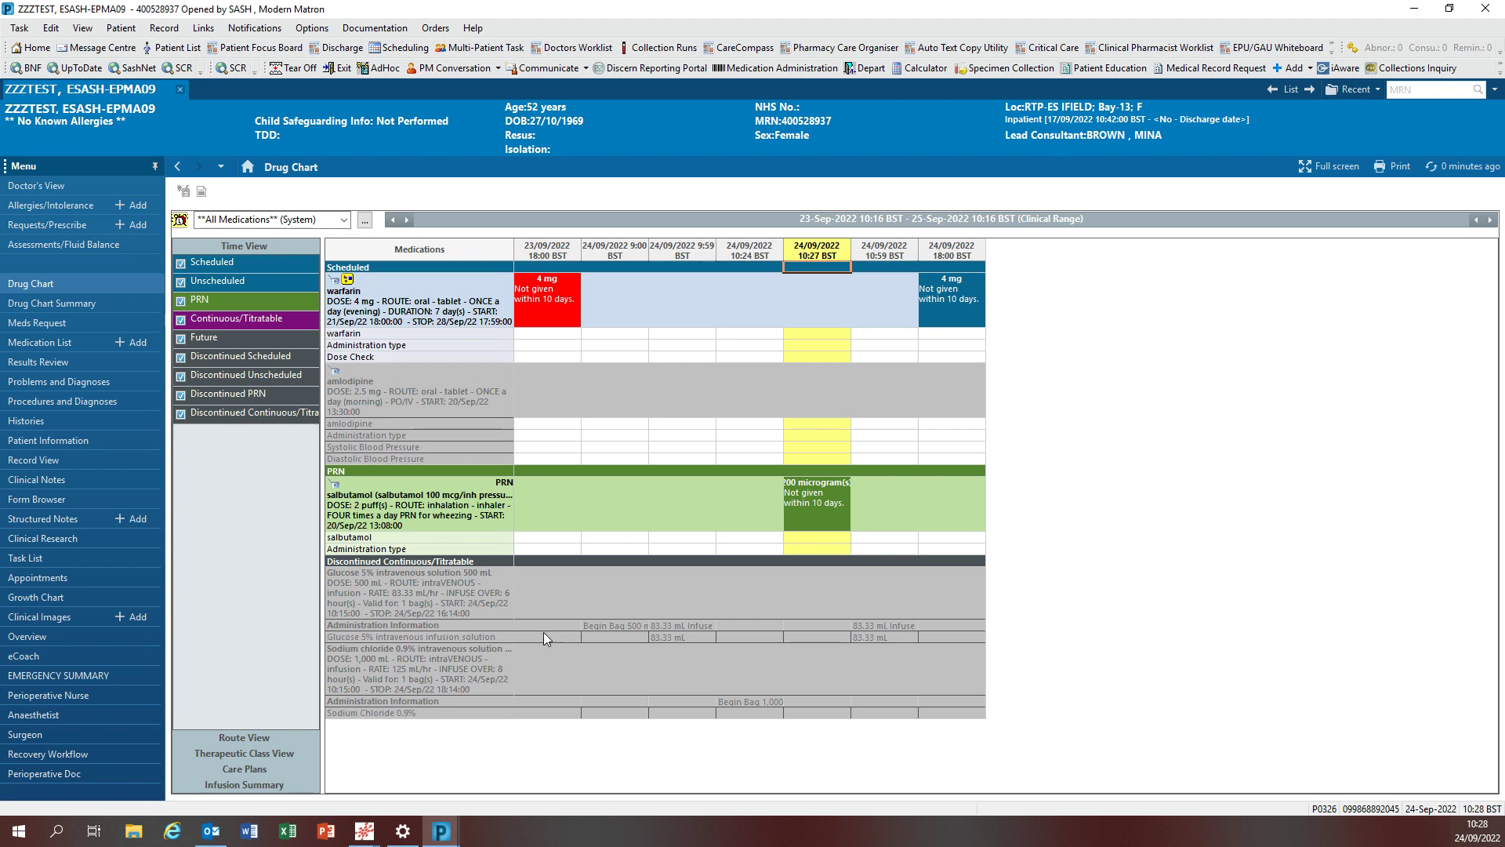
left_click(1440, 169)
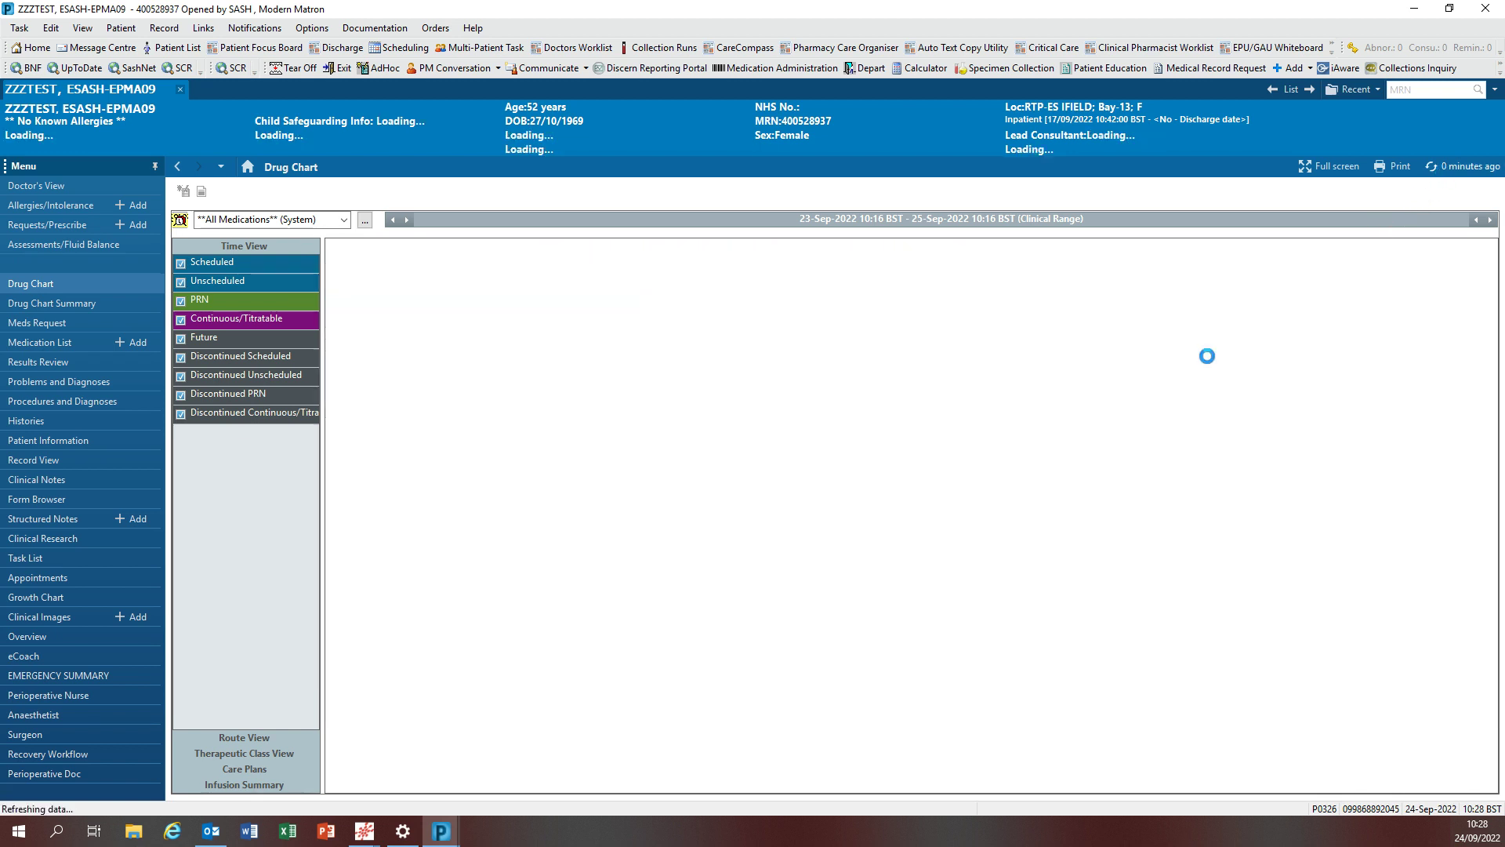